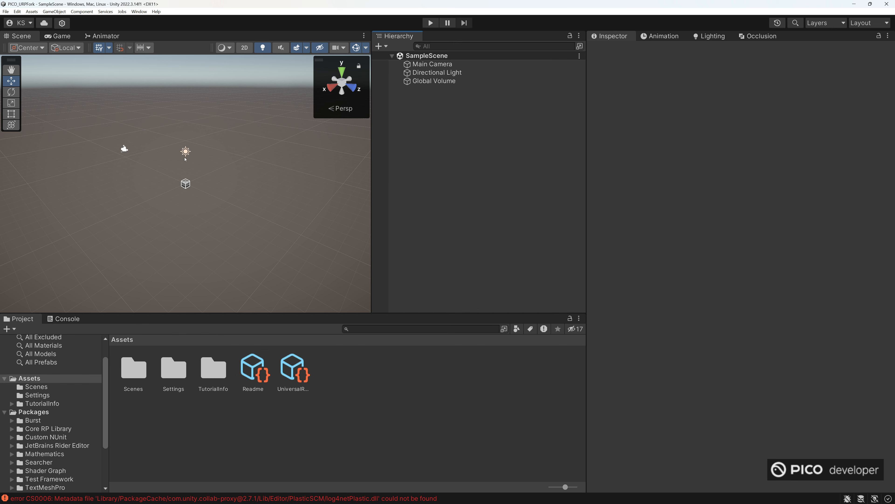
- Check the error entries in the console and reimport all of the project's assets
{"action": "left_click", "coordinate": [64, 319]}
{"action": "left_click", "coordinate": [87, 363]}
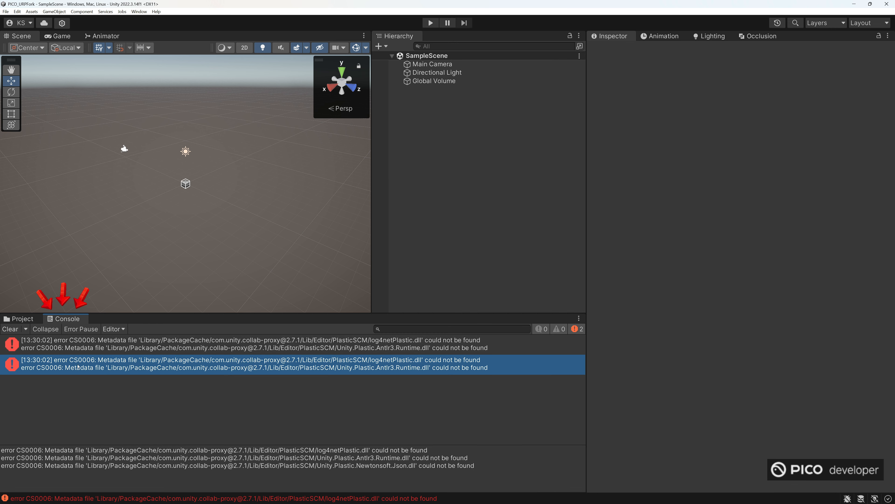
{"action": "left_click", "coordinate": [86, 349]}
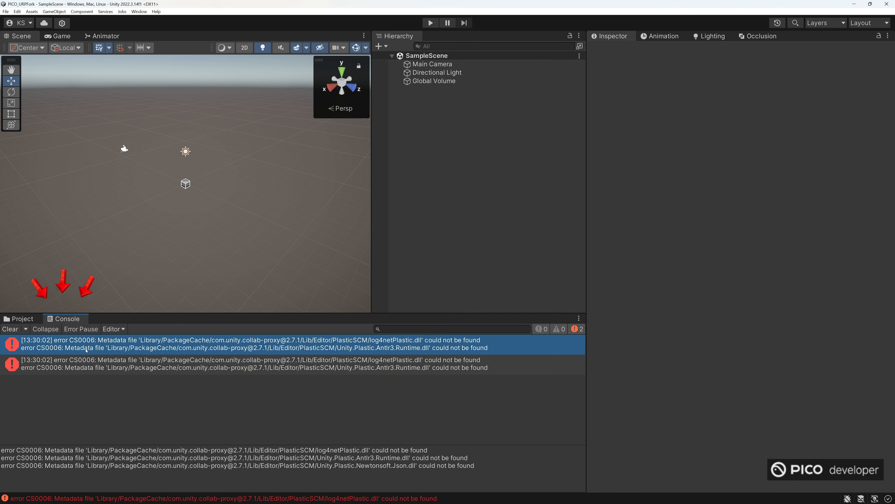
{"action": "left_click", "coordinate": [27, 12]}
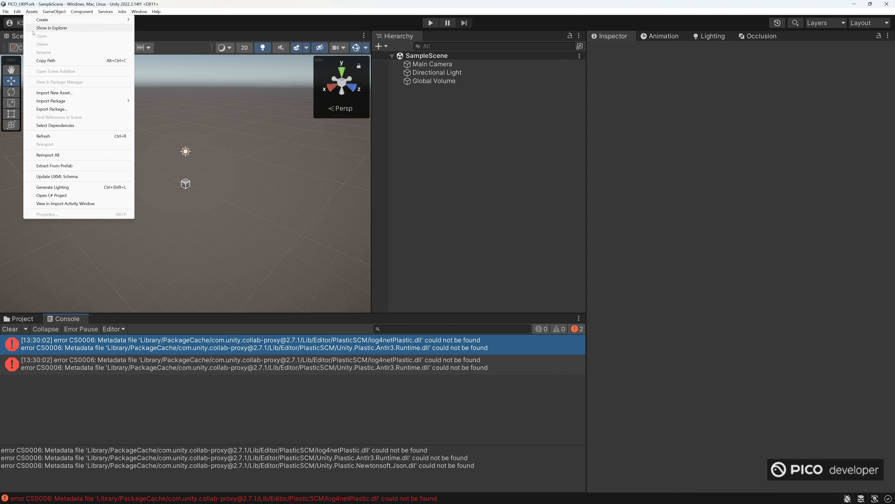
{"action": "left_click", "coordinate": [58, 157]}
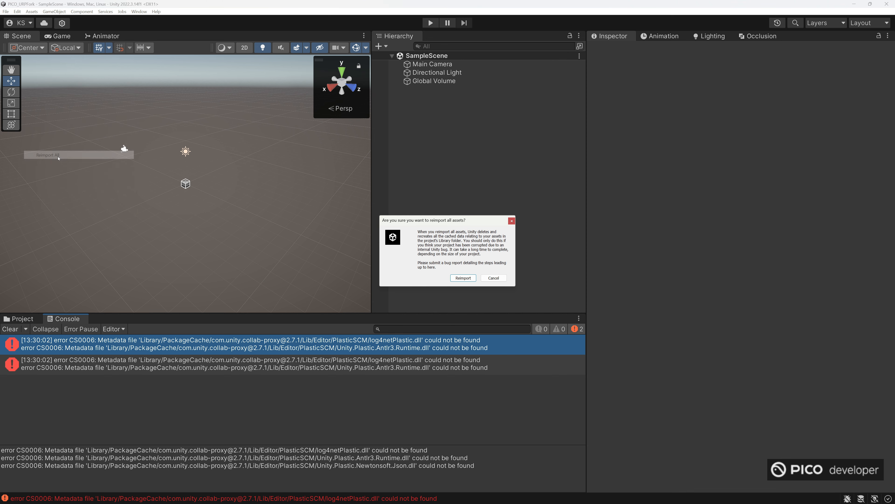
{"action": "left_click", "coordinate": [464, 277]}
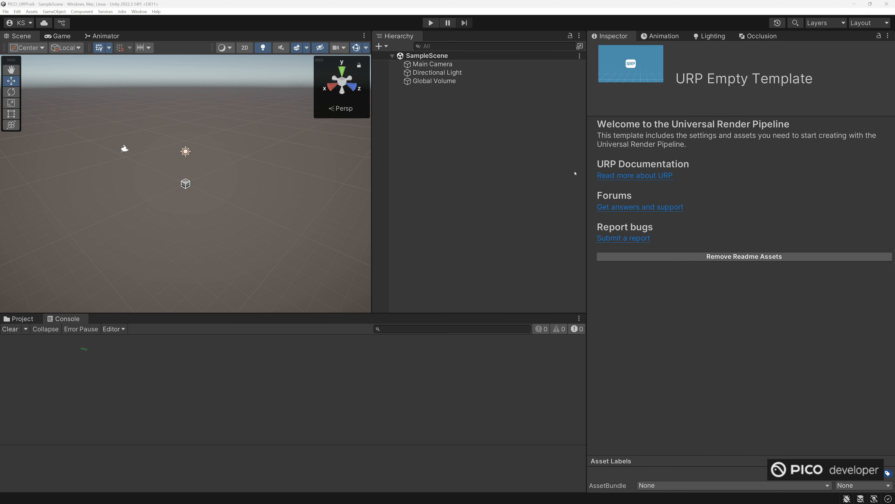
{"action": "left_click", "coordinate": [260, 194]}
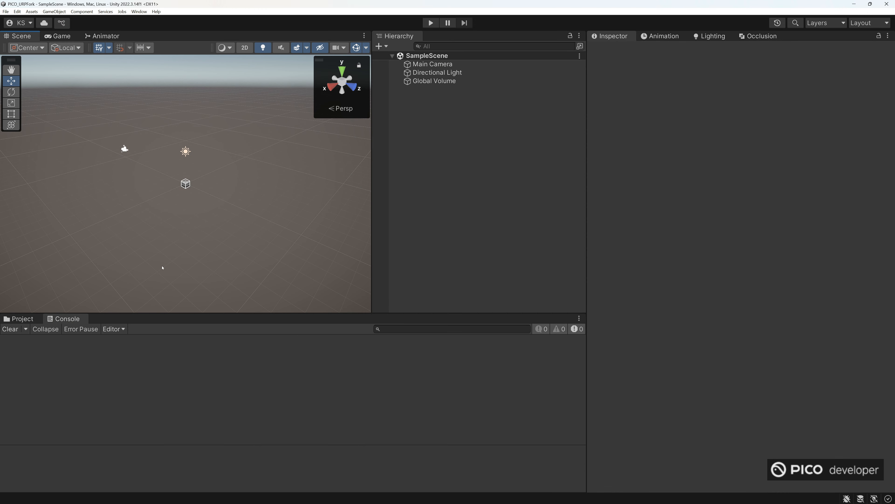
{"action": "left_click", "coordinate": [31, 319]}
{"action": "left_click", "coordinate": [56, 318]}
{"action": "left_click", "coordinate": [24, 319]}
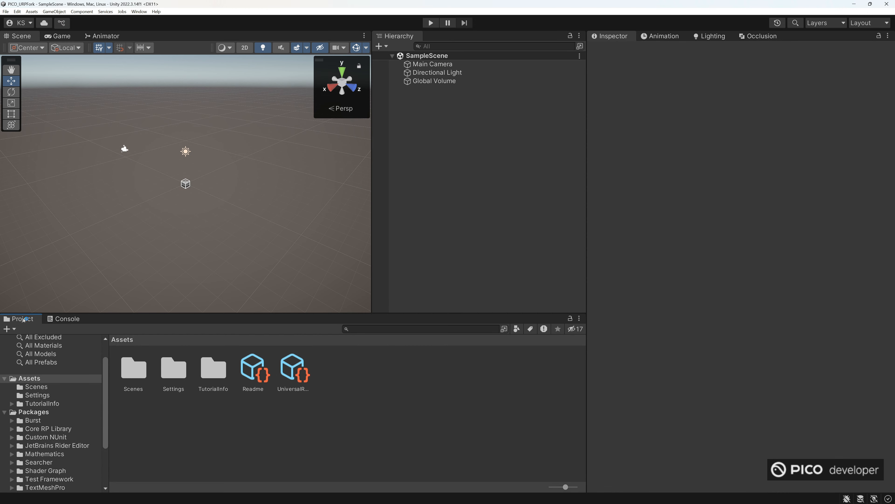
- Add the package com.unity.xr.interaction.toolkit version 3.1.0 by name and accept enabling the new input system backends with an editor restart
{"action": "left_click", "coordinate": [139, 11]}
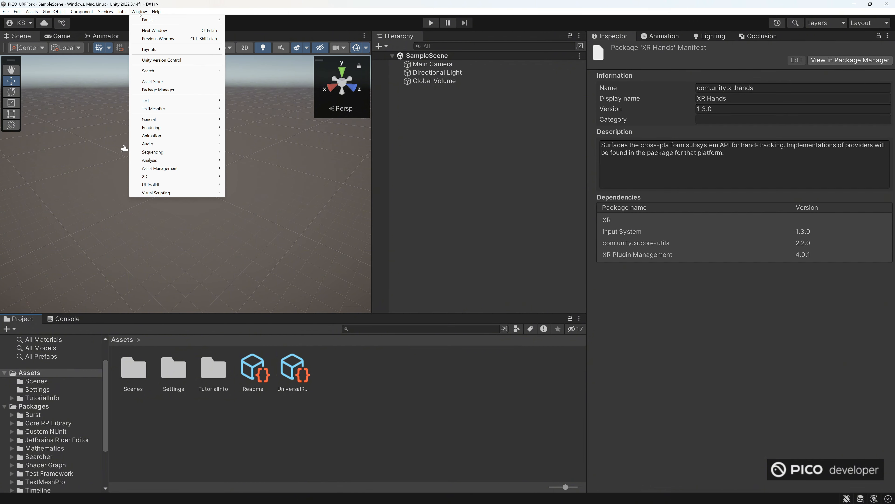
{"action": "left_click", "coordinate": [157, 89]}
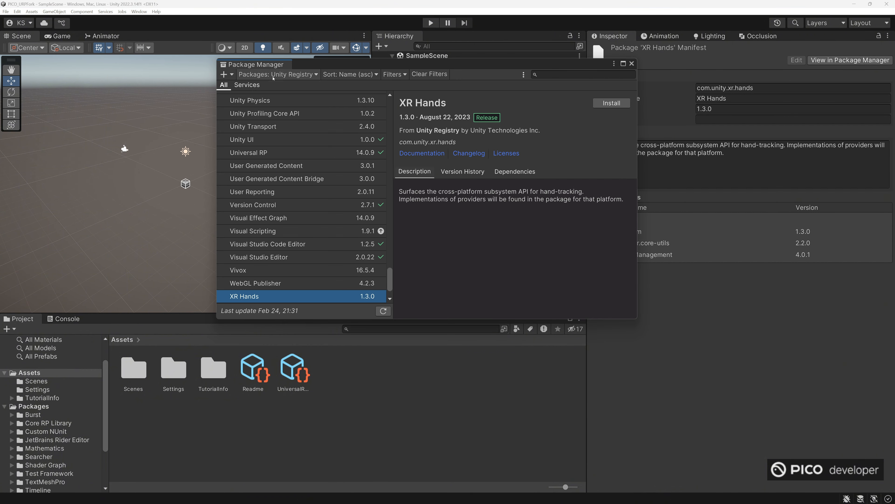
{"action": "left_click", "coordinate": [247, 74]}
{"action": "left_click", "coordinate": [231, 75]}
{"action": "left_click", "coordinate": [231, 75]}
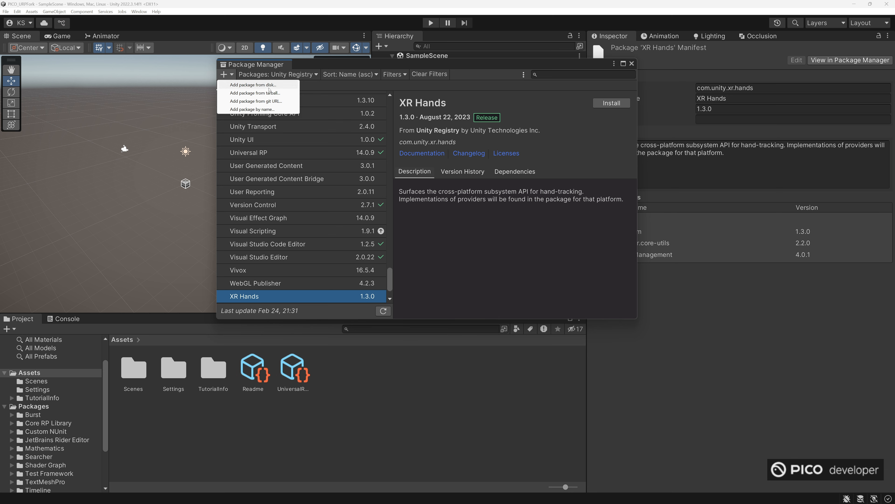
{"action": "left_click", "coordinate": [271, 109]}
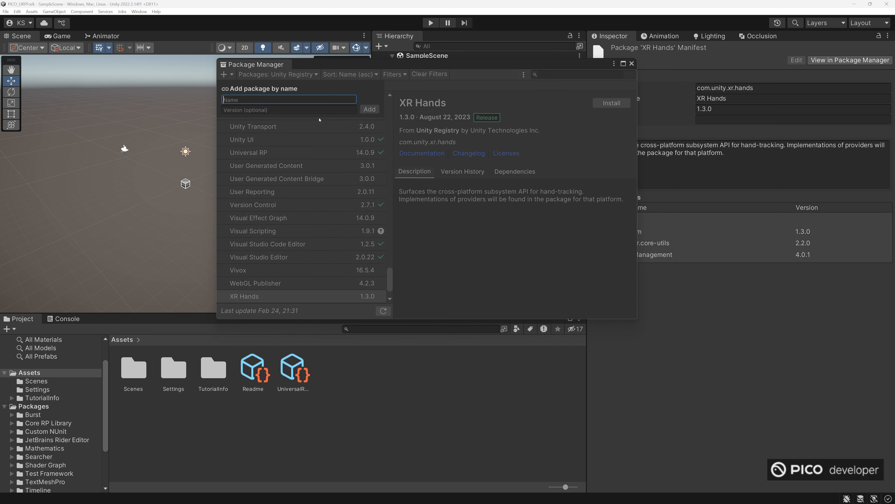
{"action": "type", "text": "com.unity.xr.interaction.toolkit"}
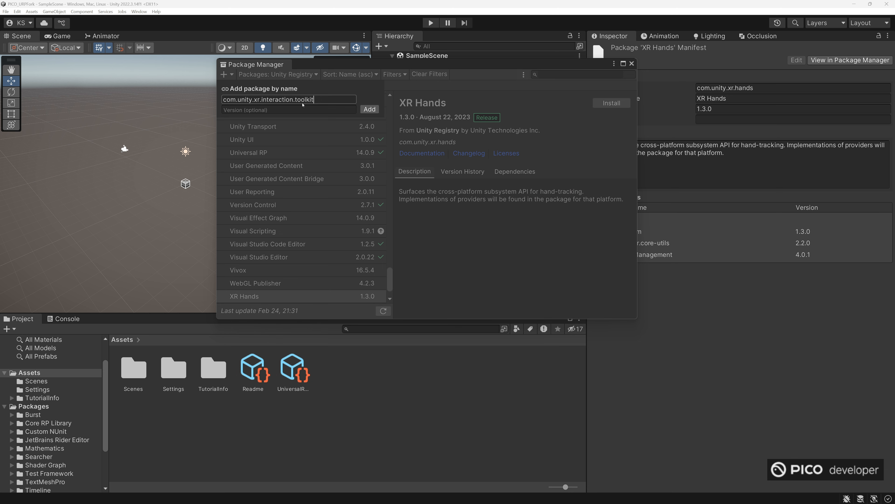
{"action": "left_click", "coordinate": [294, 110]}
{"action": "type", "text": "3."}
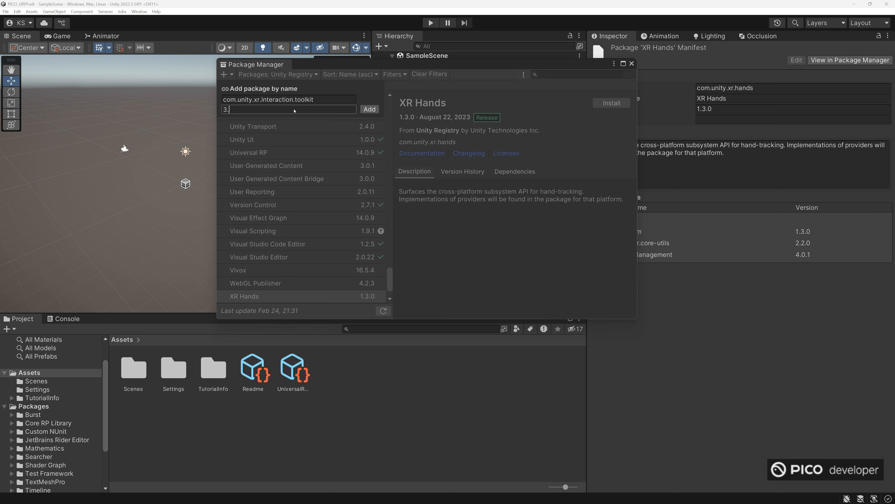
{"action": "type", "text": "1.0"}
{"action": "left_click", "coordinate": [368, 110]}
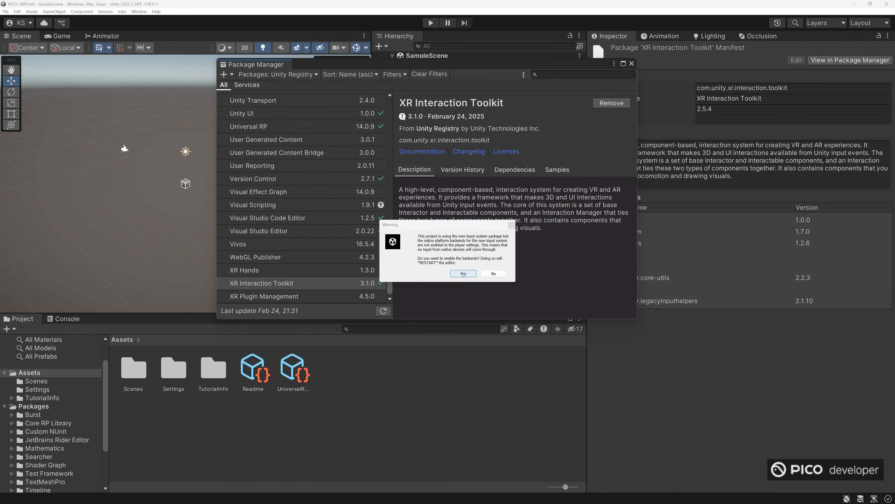
{"action": "left_click", "coordinate": [463, 274]}
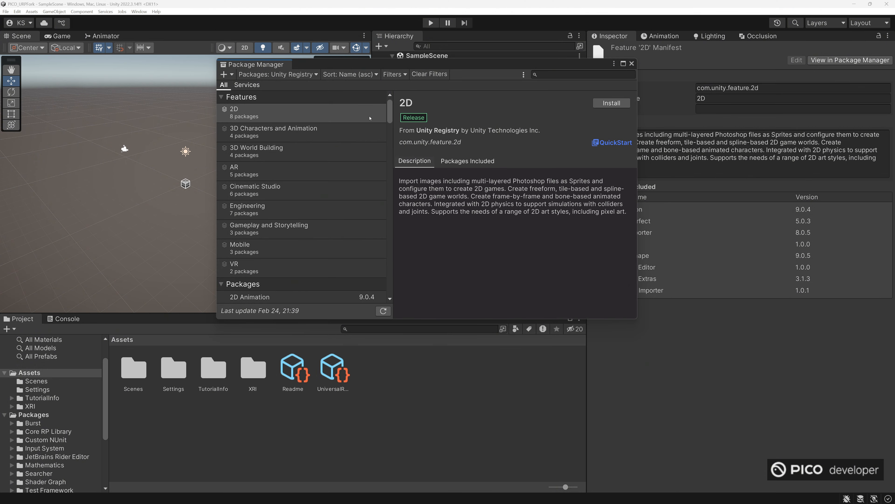
- Import the Starter Assets and Hands Interaction Demo samples of the XR Interaction Toolkit package, and close the Package Manager
{"action": "left_click_drag", "start_coordinate": [391, 104], "coordinate": [401, 290]}
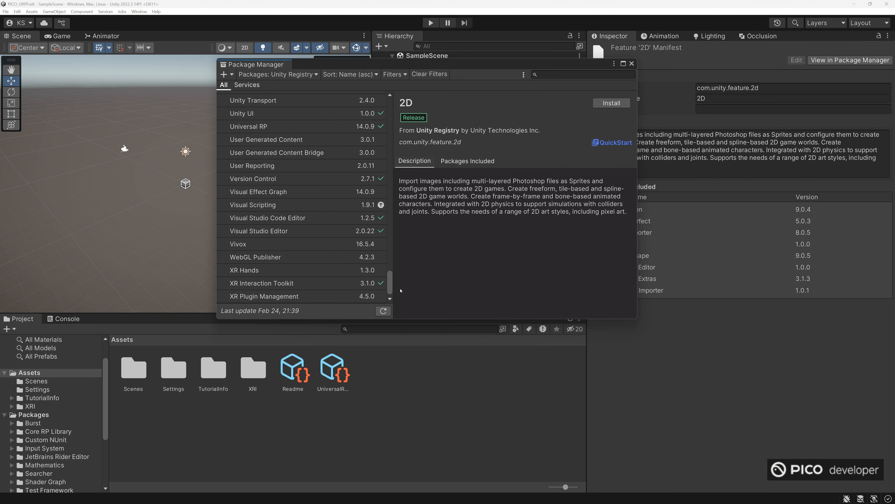
{"action": "left_click", "coordinate": [345, 283]}
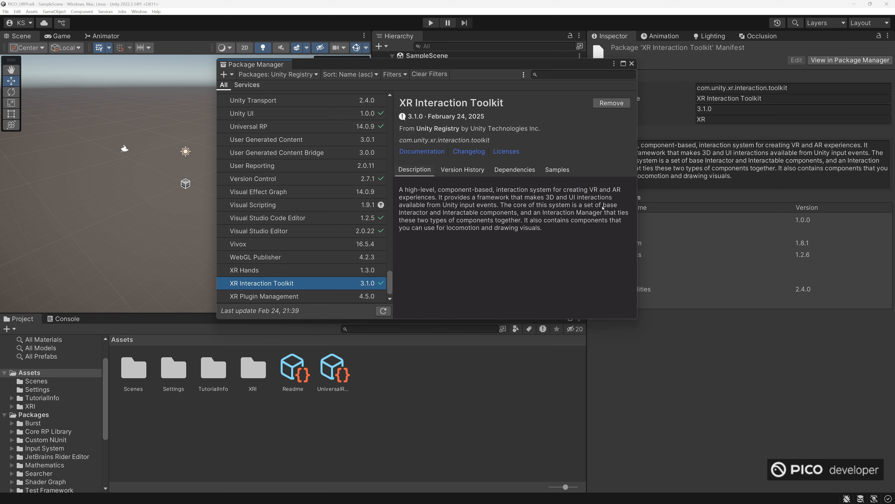
{"action": "left_click", "coordinate": [463, 169]}
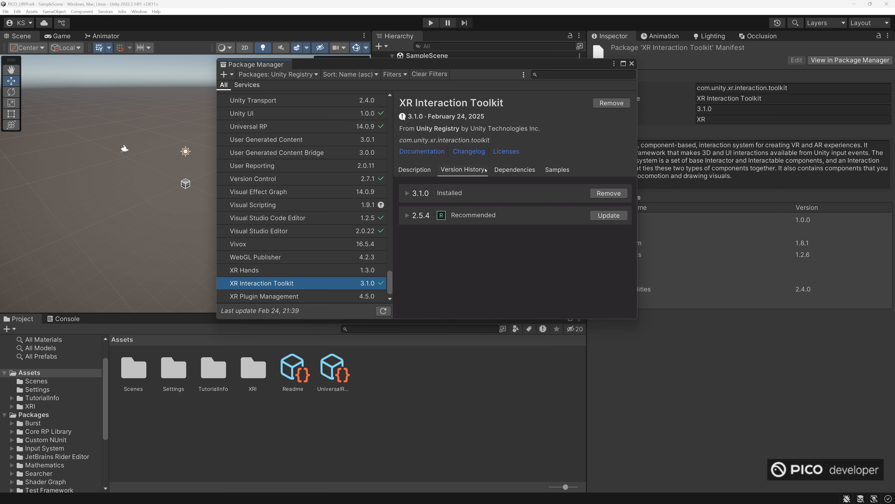
{"action": "left_click", "coordinate": [514, 169]}
{"action": "left_click", "coordinate": [560, 170]}
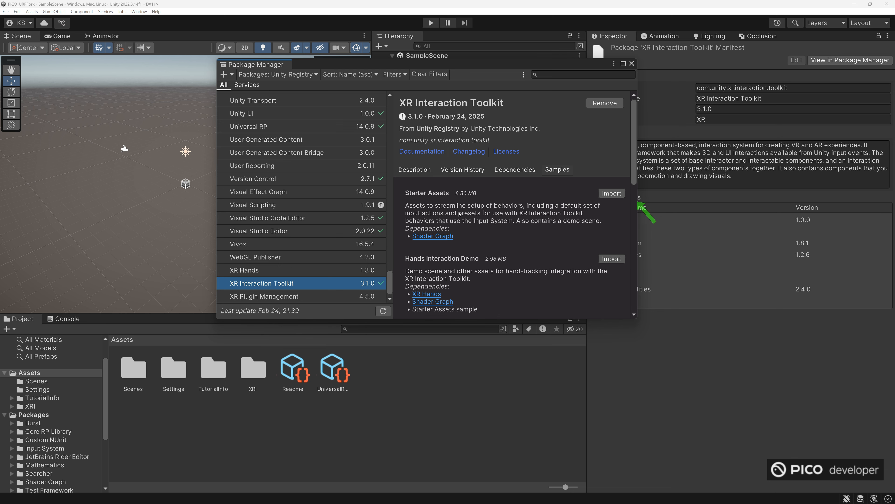
{"action": "left_click", "coordinate": [612, 193]}
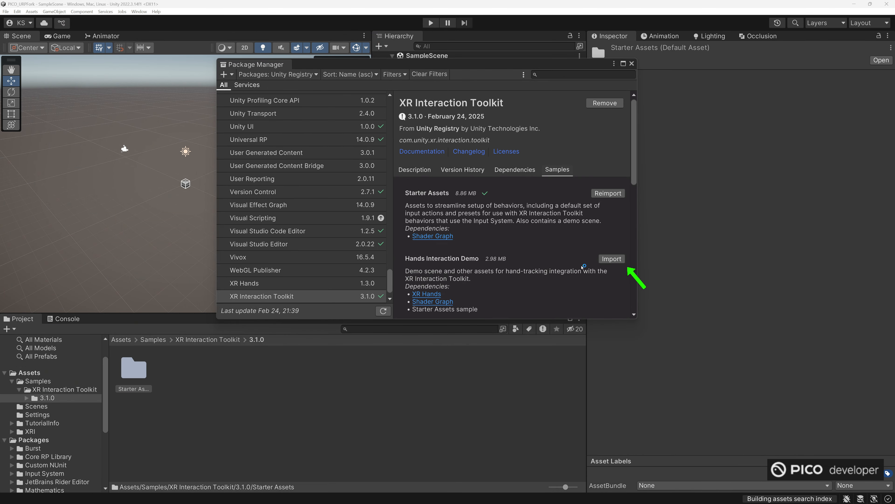
{"action": "left_click", "coordinate": [619, 262]}
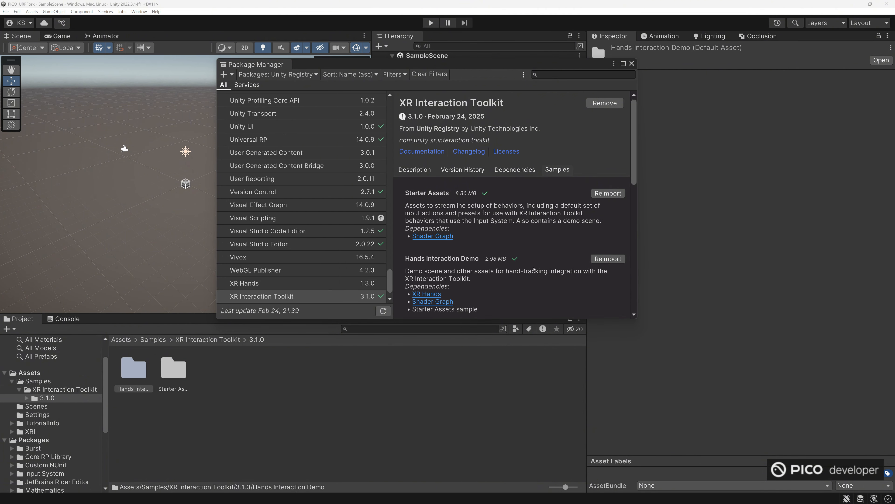
{"action": "scroll", "coordinate": [534, 270], "scroll_direction": "down", "scroll_amount": 3}
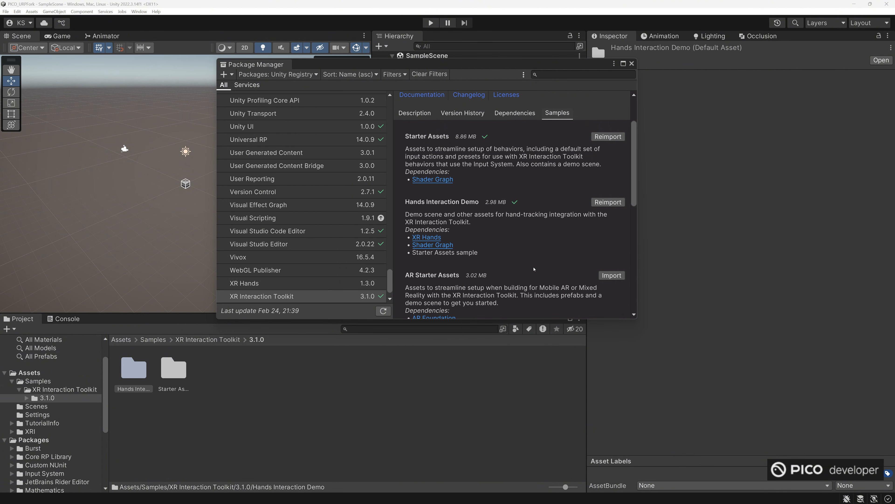
{"action": "scroll", "coordinate": [534, 269], "scroll_direction": "up", "scroll_amount": 3}
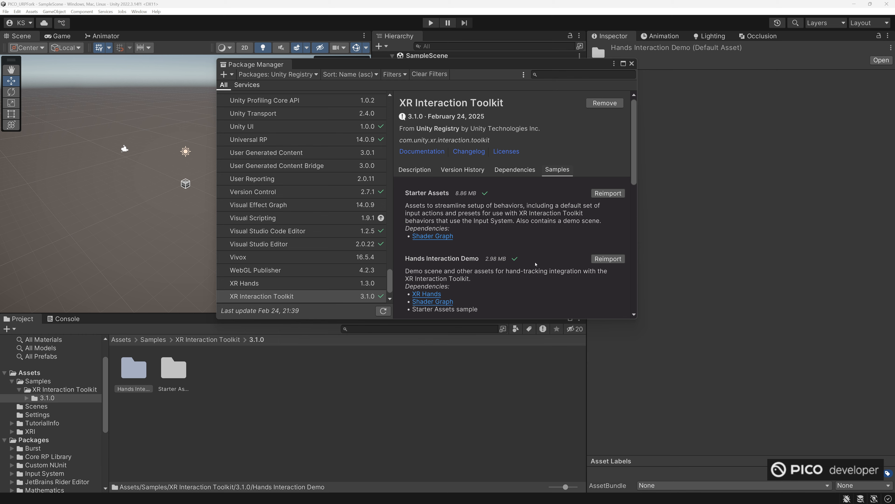
{"action": "scroll", "coordinate": [288, 236], "scroll_direction": "down", "scroll_amount": 1}
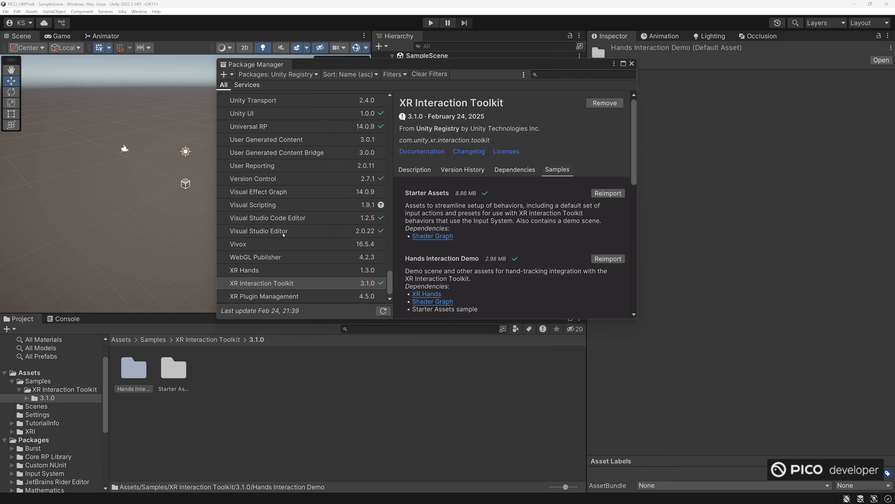
{"action": "left_click", "coordinate": [631, 64]}
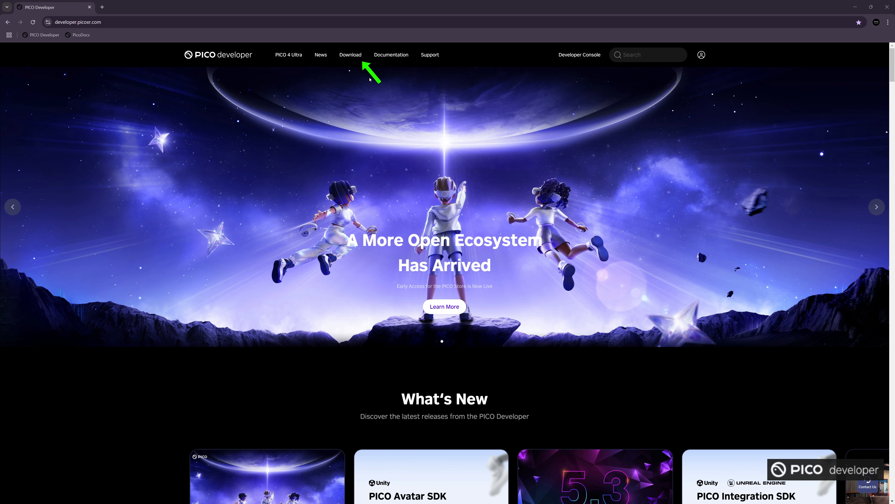
- In the browser, download the PICO Unity Integration SDK v3.1.0 from the PICO developer site
{"action": "left_click", "coordinate": [351, 55]}
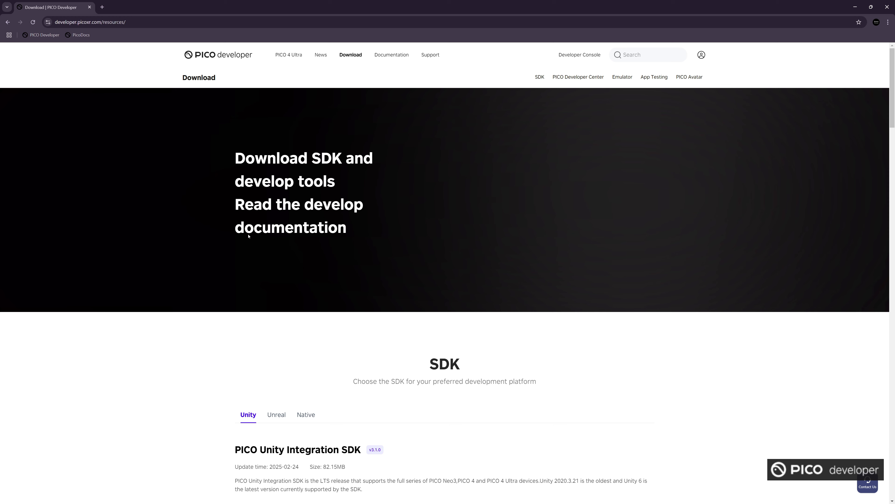
{"action": "scroll", "coordinate": [207, 256], "scroll_direction": "down", "scroll_amount": 5}
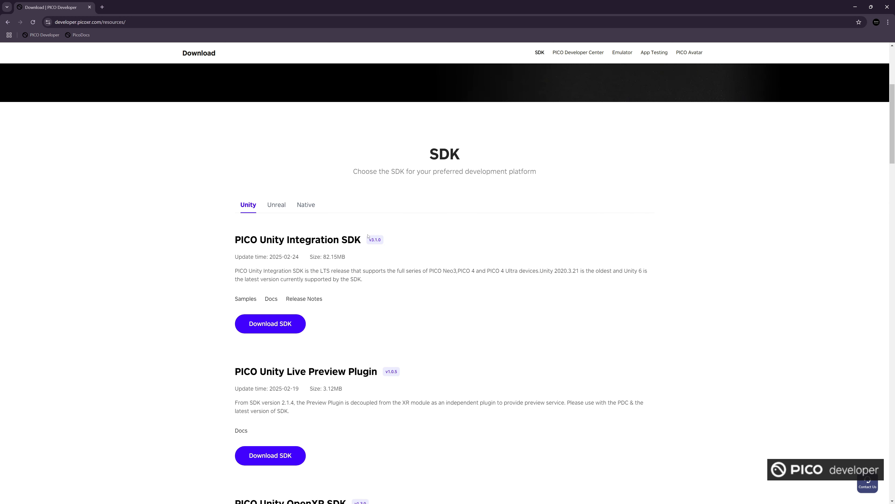
{"action": "left_click", "coordinate": [271, 323]}
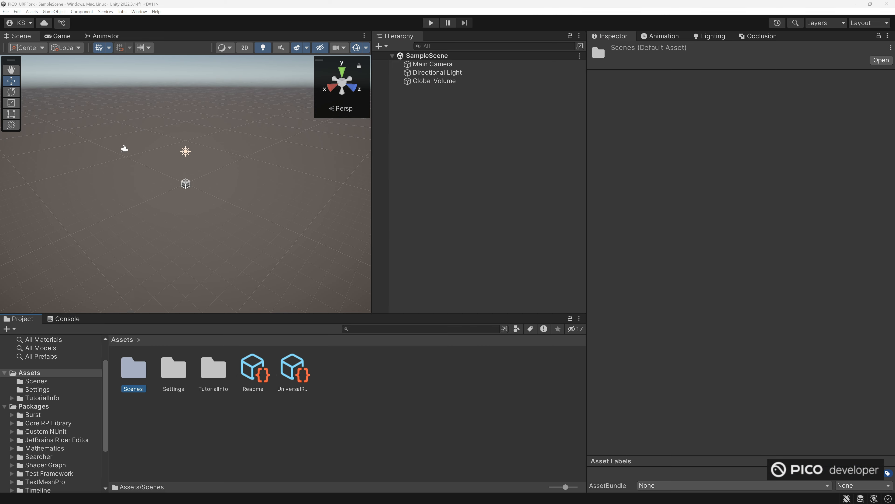
- Back in Unity, reveal the Scenes folder in File Explorer and select the Packages folder in the PICO_URPFork project root
{"action": "left_click", "coordinate": [139, 405]}
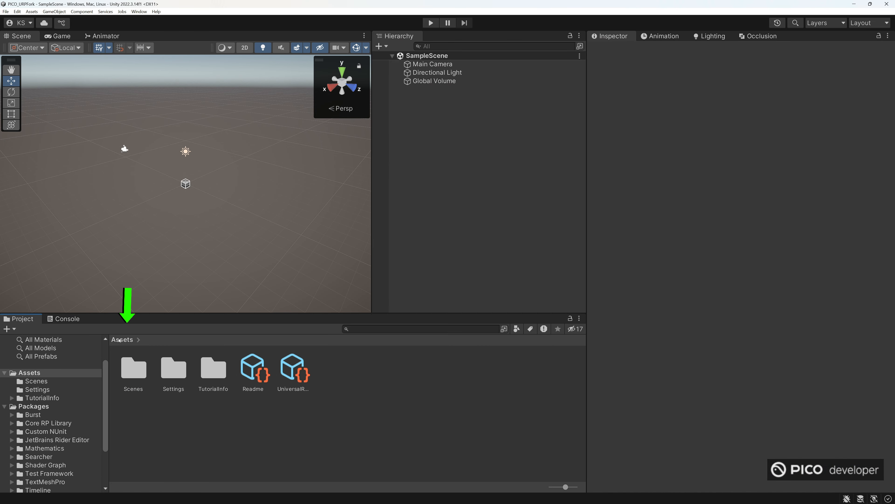
{"action": "right_click", "coordinate": [136, 369]}
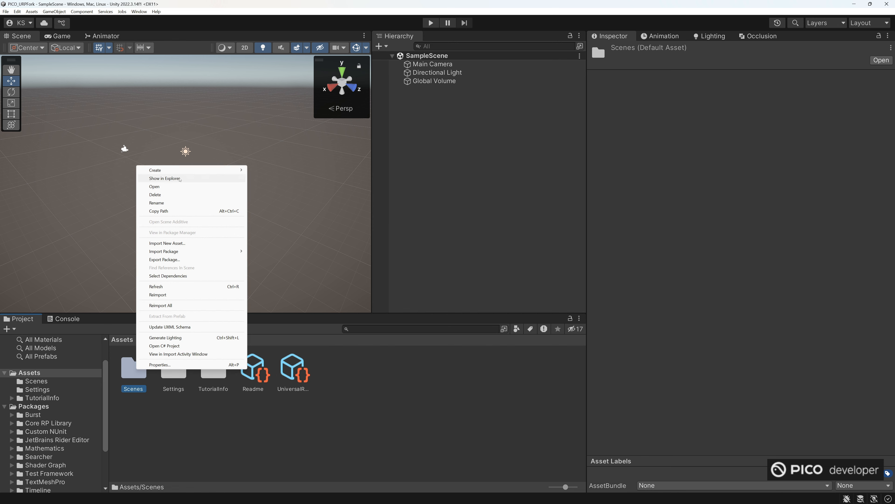
{"action": "left_click", "coordinate": [172, 178]}
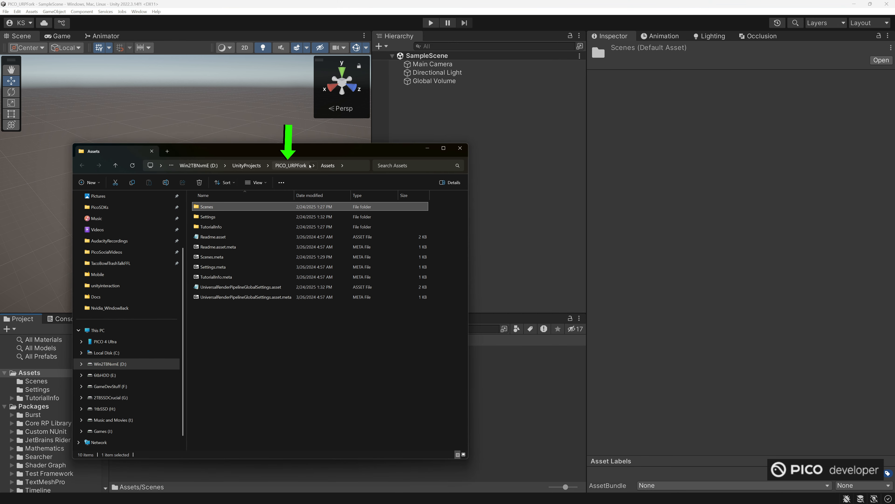
{"action": "left_click", "coordinate": [291, 166]}
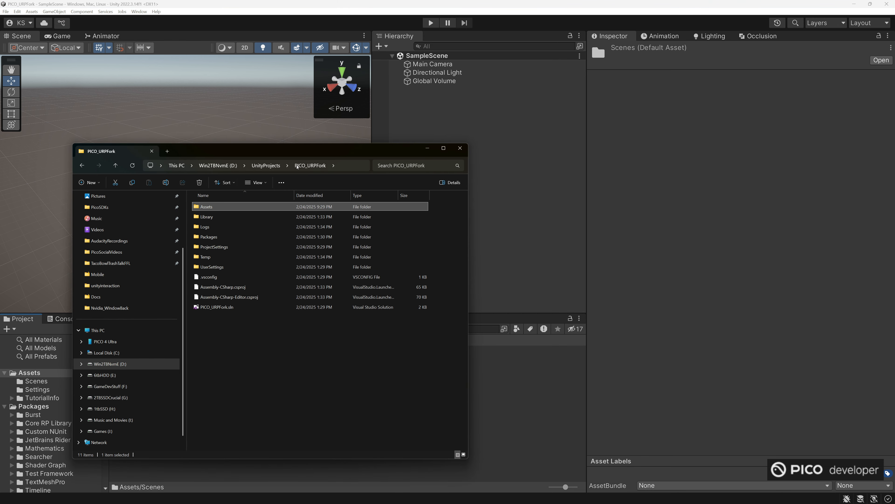
{"action": "left_click", "coordinate": [209, 237]}
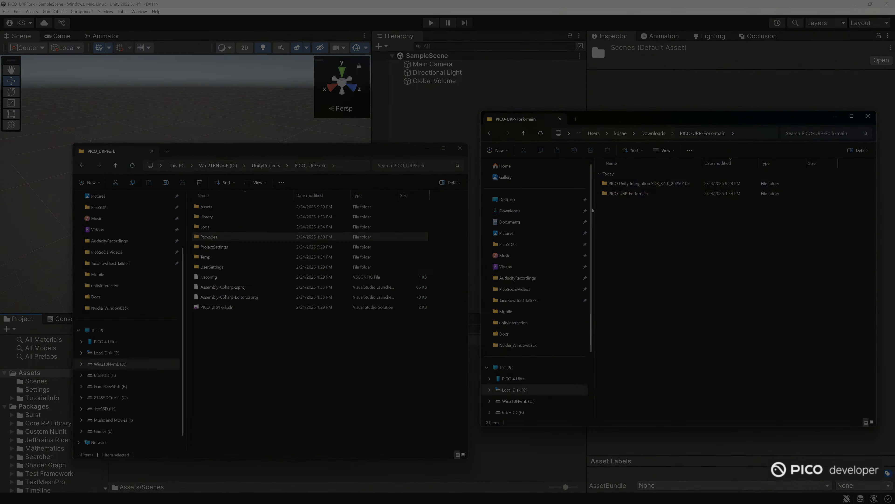
- Move the PICO Unity Integration SDK_3.1.0_20250109 folder from the downloads into the project's Packages folder
{"action": "left_click", "coordinate": [626, 194]}
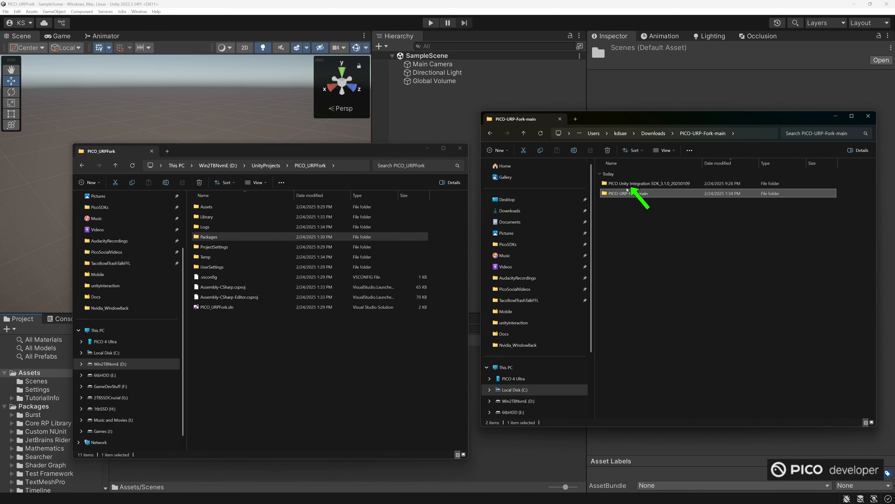
{"action": "left_click", "coordinate": [627, 184]}
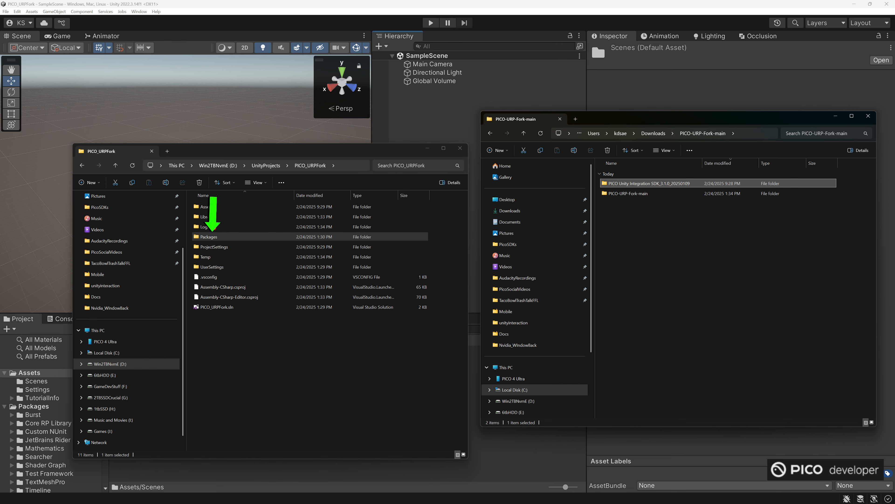
{"action": "left_click_drag", "start_coordinate": [627, 184], "coordinate": [214, 238]}
- Back in Unity, apply the recommended PXR SDK project settings: build target Android and orientation LandscapeLeft
{"action": "left_click", "coordinate": [283, 5]}
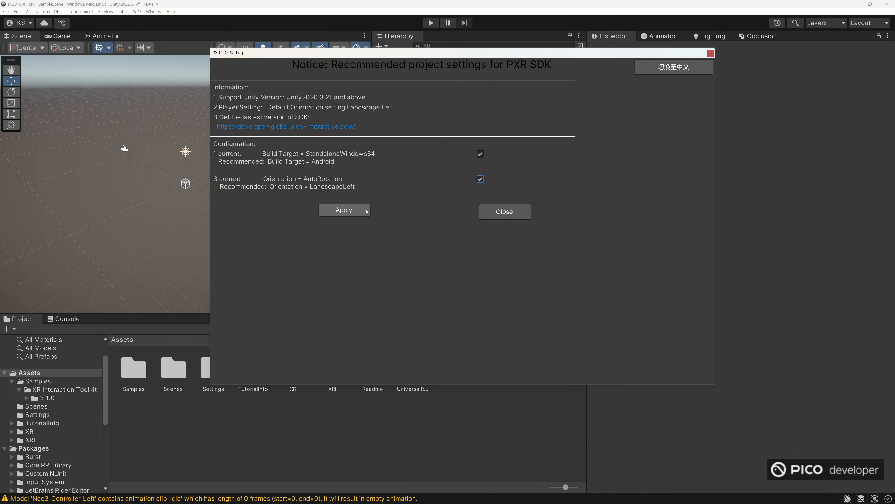
{"action": "left_click", "coordinate": [344, 209]}
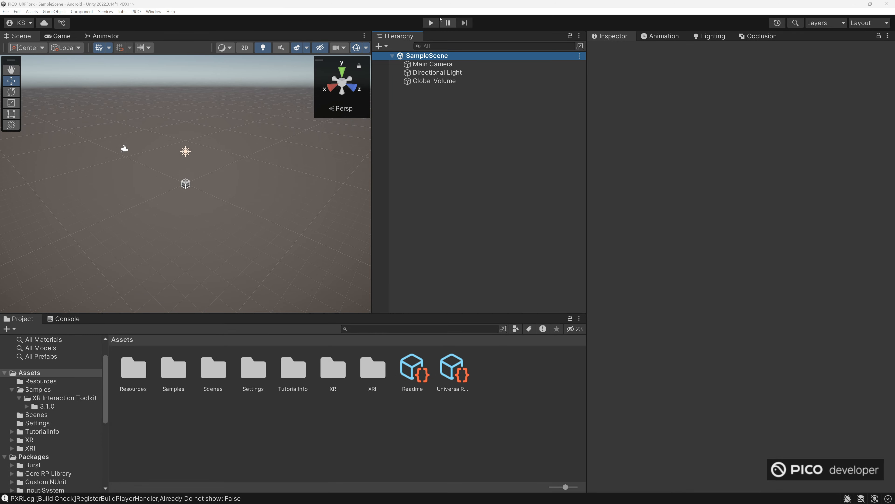
- In the project's XR Plug-in Management settings, enable the PICO plug-in provider for Android
{"action": "left_click", "coordinate": [24, 12]}
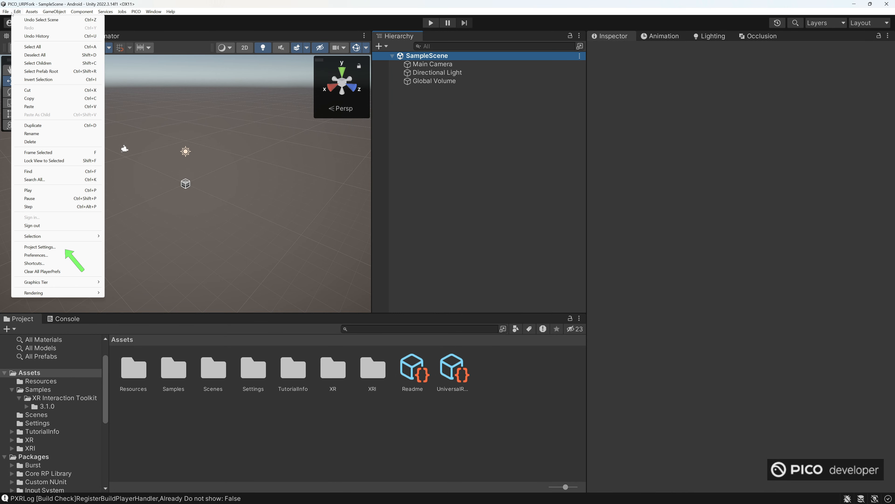
{"action": "left_click", "coordinate": [56, 246]}
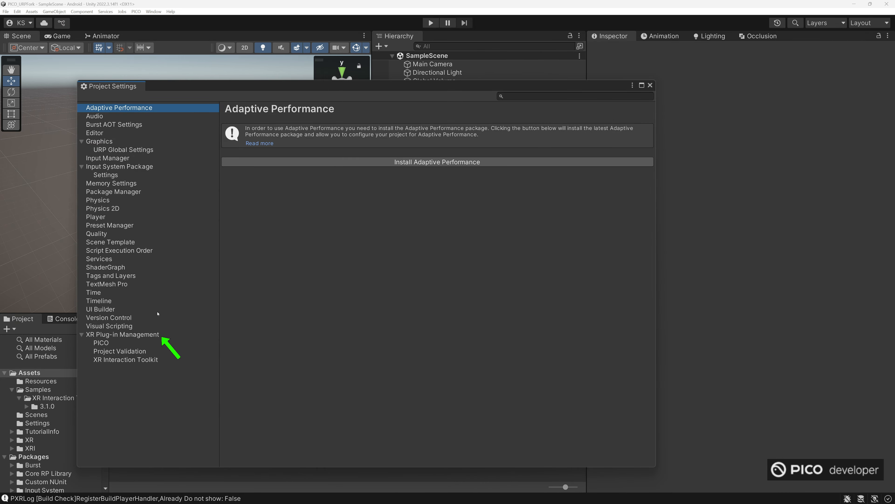
{"action": "left_click", "coordinate": [122, 334]}
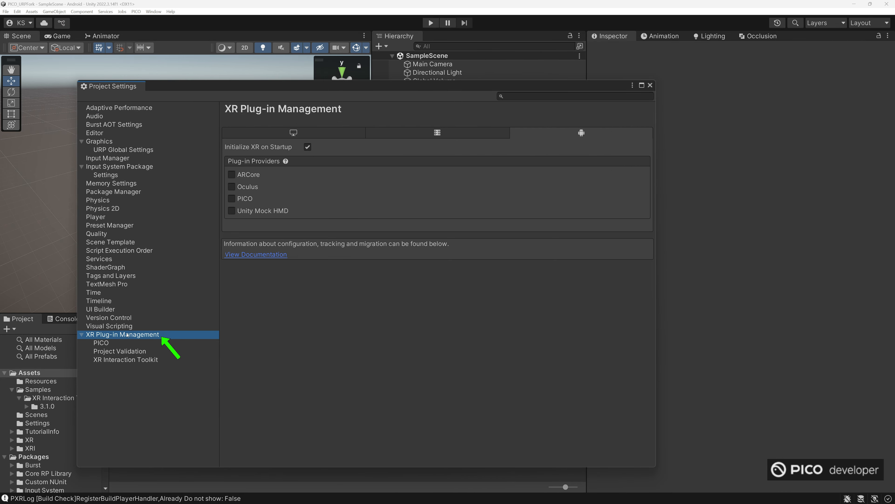
{"action": "left_click", "coordinate": [232, 199]}
- Check the available stereo rendering modes in the PICO plug-in settings without changing the selection
{"action": "left_click", "coordinate": [126, 345]}
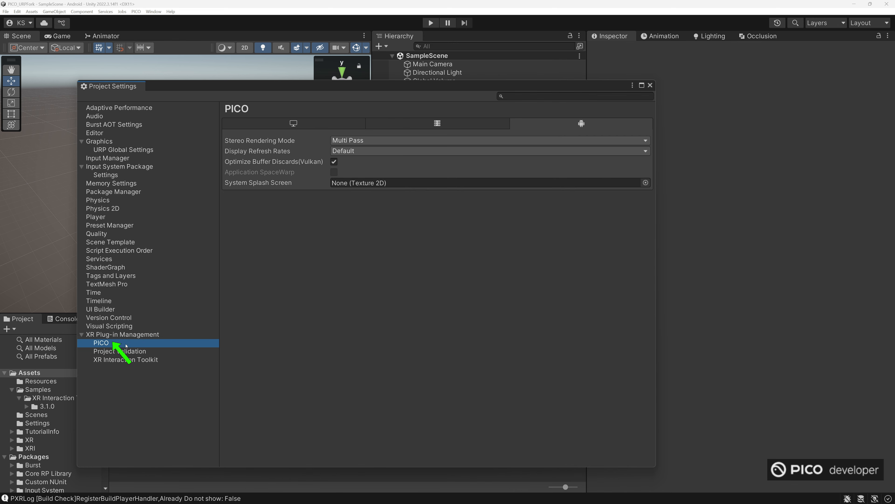
{"action": "left_click", "coordinate": [378, 141]}
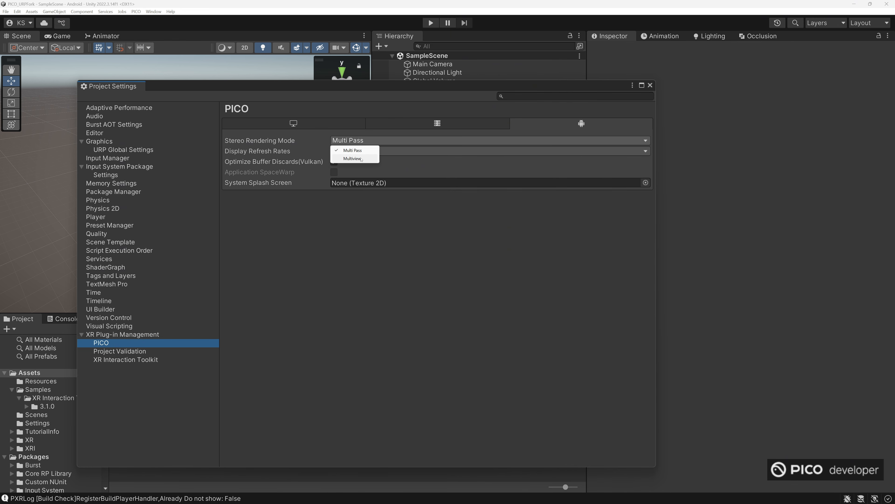
{"action": "left_click", "coordinate": [398, 256]}
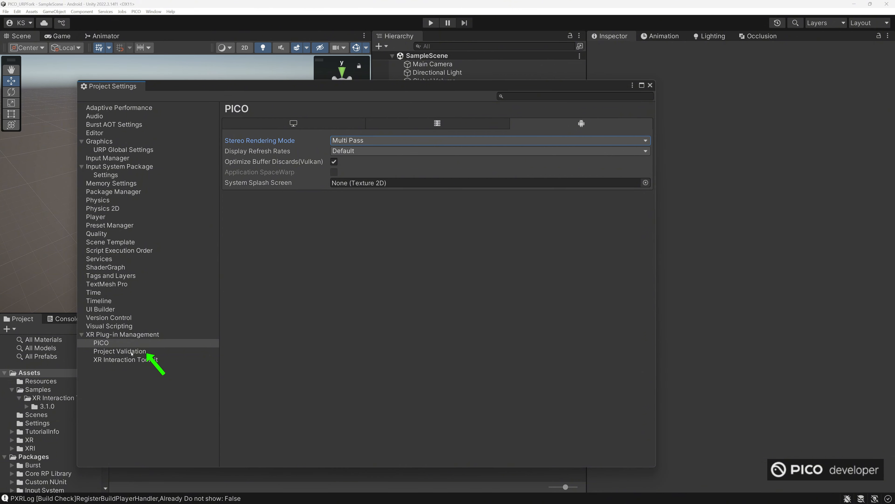
- Review the Android project validation rules, covering the required and recommended PICO XR checks and the XR Interaction Toolkit checks
{"action": "left_click", "coordinate": [120, 351]}
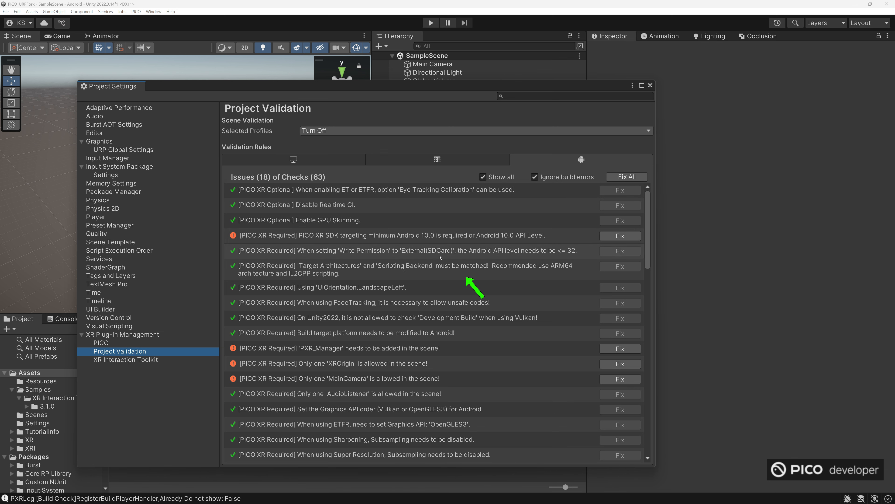
{"action": "scroll", "coordinate": [396, 290], "scroll_direction": "down", "scroll_amount": 2}
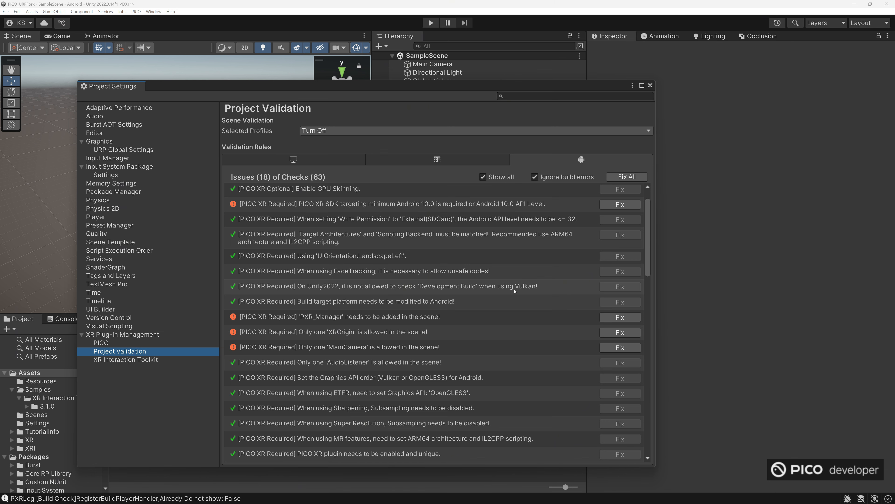
{"action": "scroll", "coordinate": [351, 288], "scroll_direction": "down", "scroll_amount": 2}
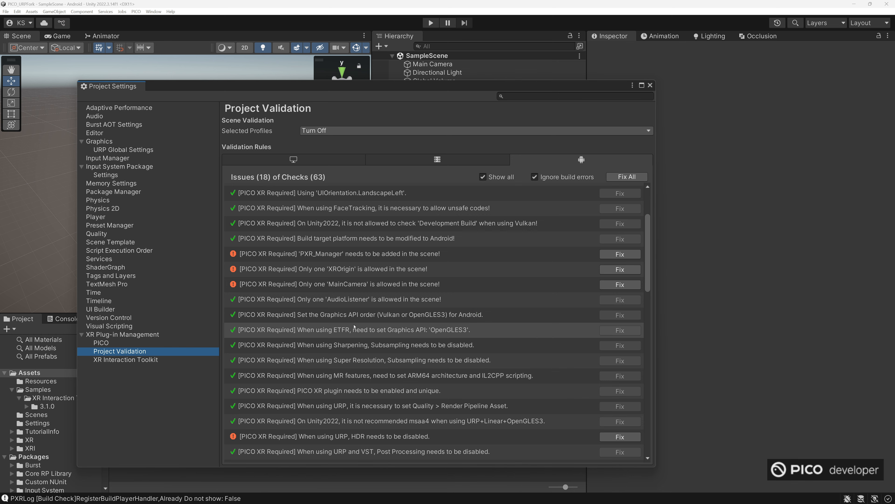
{"action": "scroll", "coordinate": [384, 349], "scroll_direction": "down", "scroll_amount": 3}
{"action": "scroll", "coordinate": [378, 364], "scroll_direction": "down", "scroll_amount": 1}
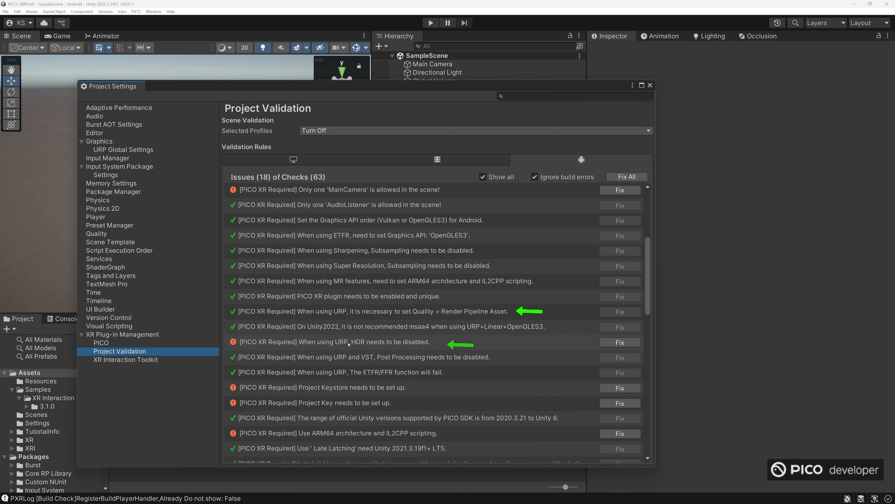
{"action": "scroll", "coordinate": [402, 357], "scroll_direction": "down", "scroll_amount": 1}
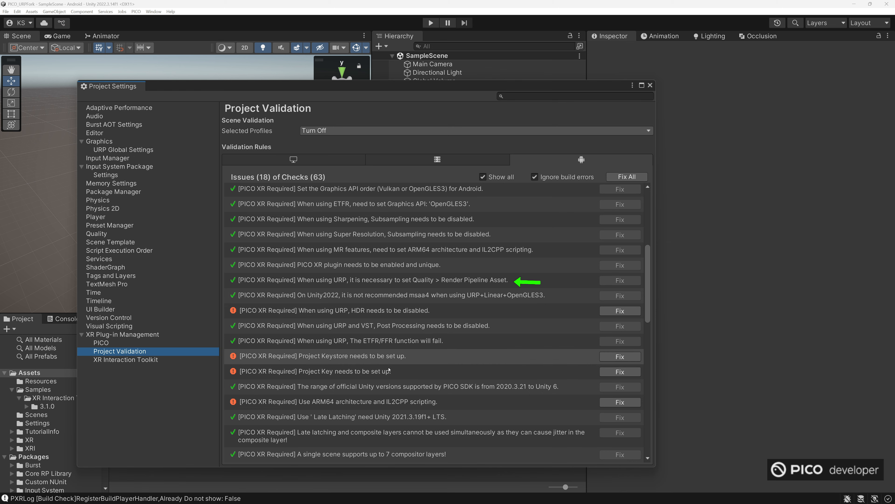
{"action": "scroll", "coordinate": [412, 390], "scroll_direction": "down", "scroll_amount": 2}
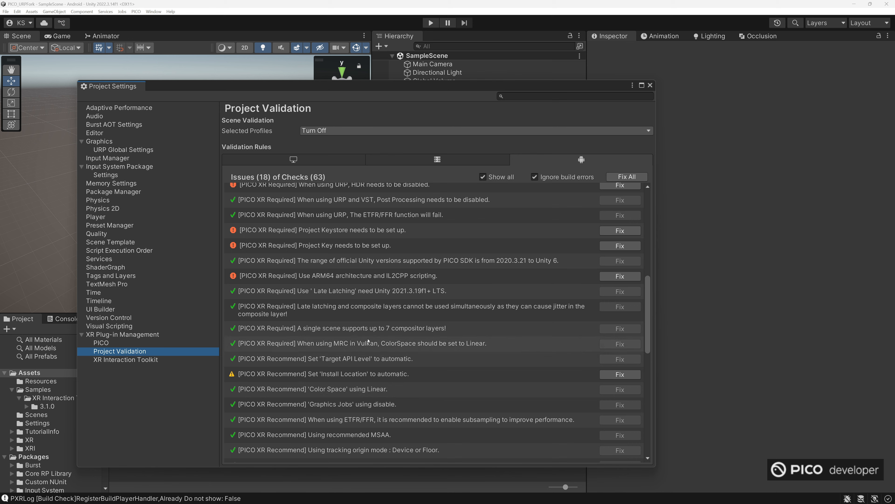
{"action": "scroll", "coordinate": [381, 339], "scroll_direction": "down", "scroll_amount": 5}
{"action": "scroll", "coordinate": [381, 339], "scroll_direction": "down", "scroll_amount": 1}
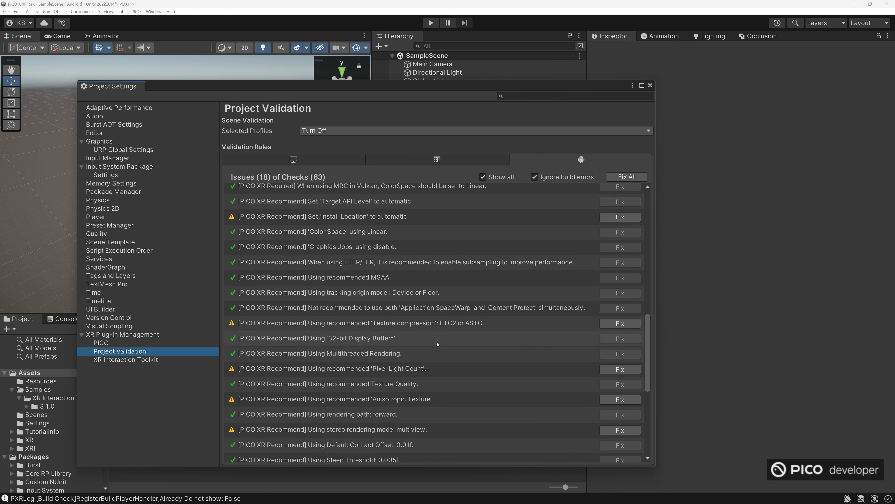
{"action": "scroll", "coordinate": [417, 347], "scroll_direction": "down", "scroll_amount": 2}
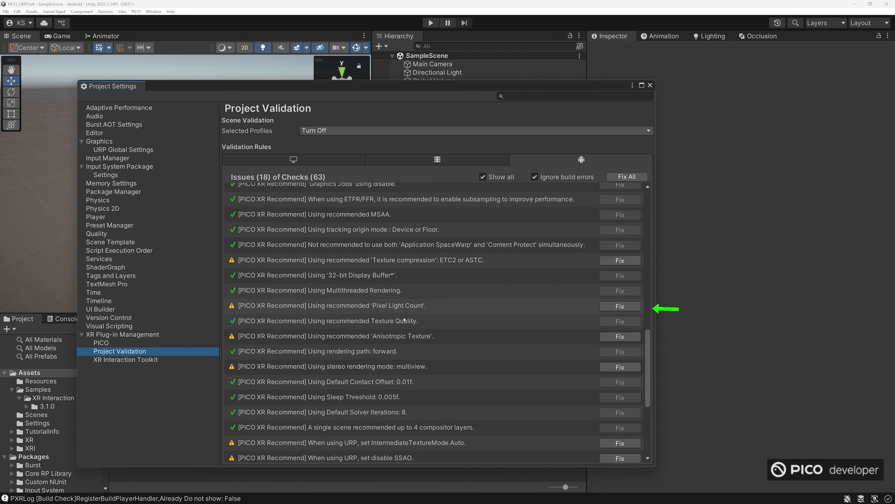
{"action": "scroll", "coordinate": [409, 362], "scroll_direction": "down", "scroll_amount": 3}
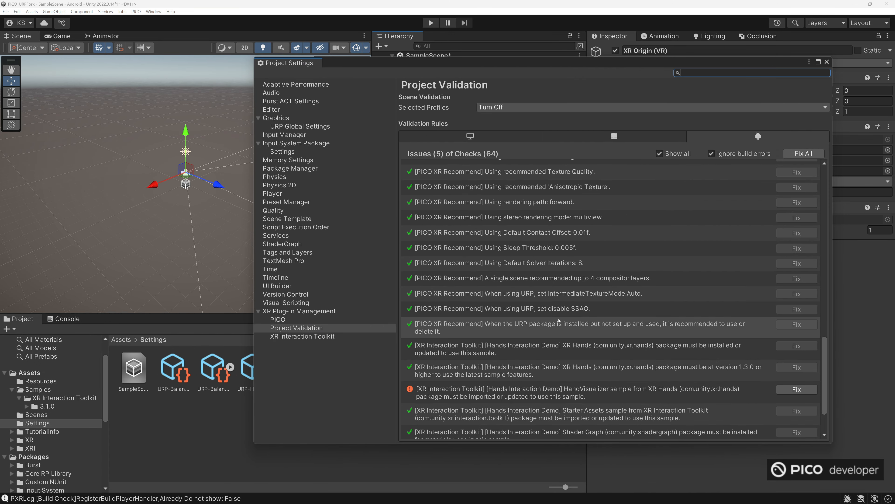
- Fix the Hands Interaction Demo validation issue that requires the HandVisualizer sample from XR Hands
{"action": "scroll", "coordinate": [559, 321], "scroll_direction": "down", "scroll_amount": 3}
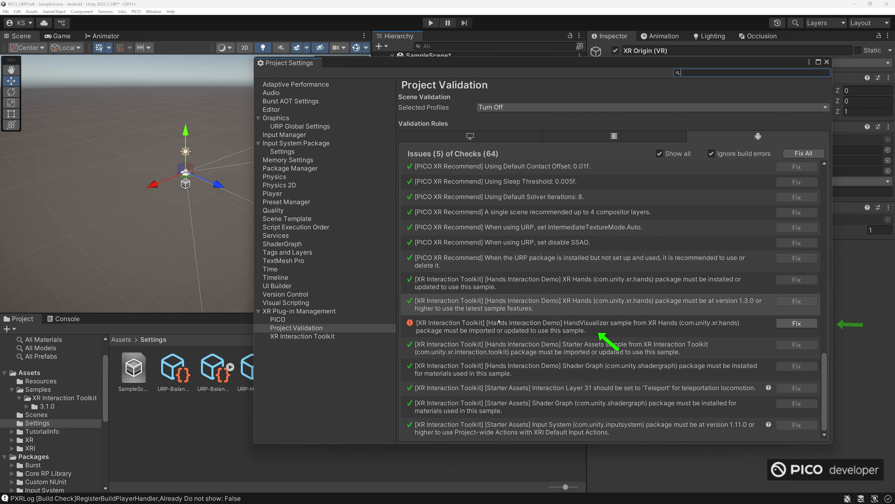
{"action": "left_click", "coordinate": [796, 324]}
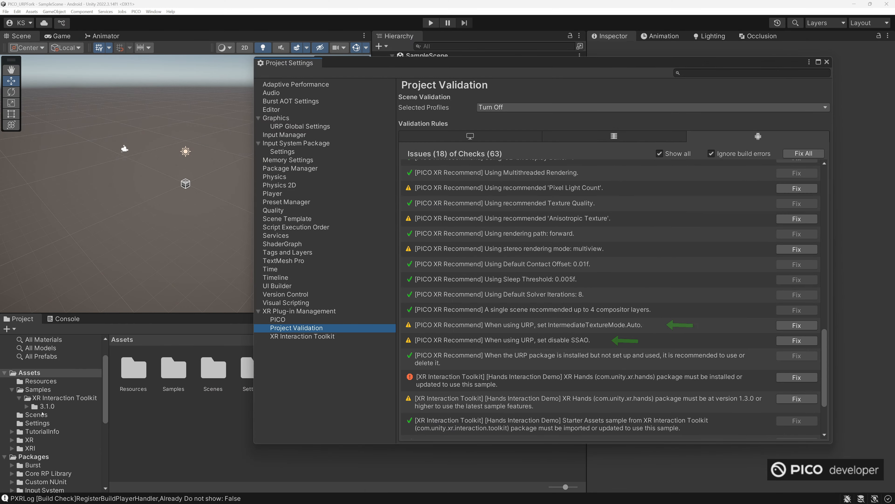
- Close Project Settings and inspect the Screen Space Ambient Occlusion feature of the URP-Balanced-Renderer asset in the Settings folder
{"action": "left_click", "coordinate": [35, 414]}
{"action": "left_click", "coordinate": [44, 426]}
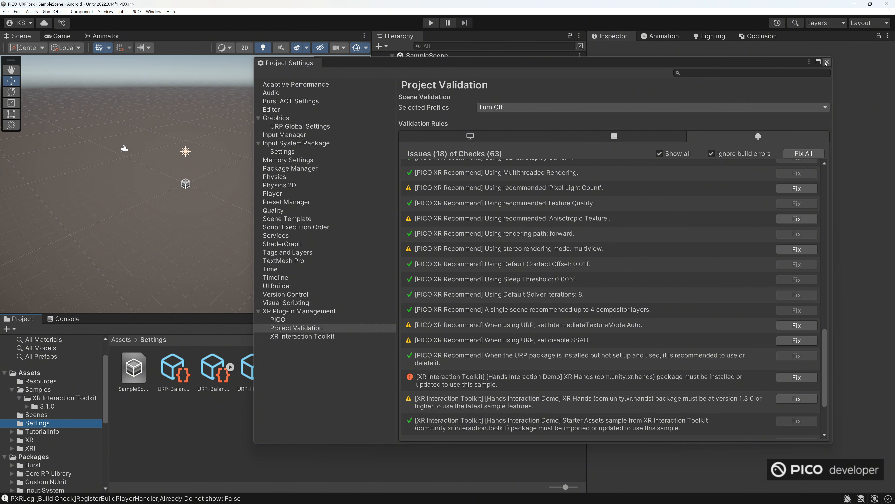
{"action": "left_click", "coordinate": [827, 62]}
{"action": "left_click", "coordinate": [221, 373]}
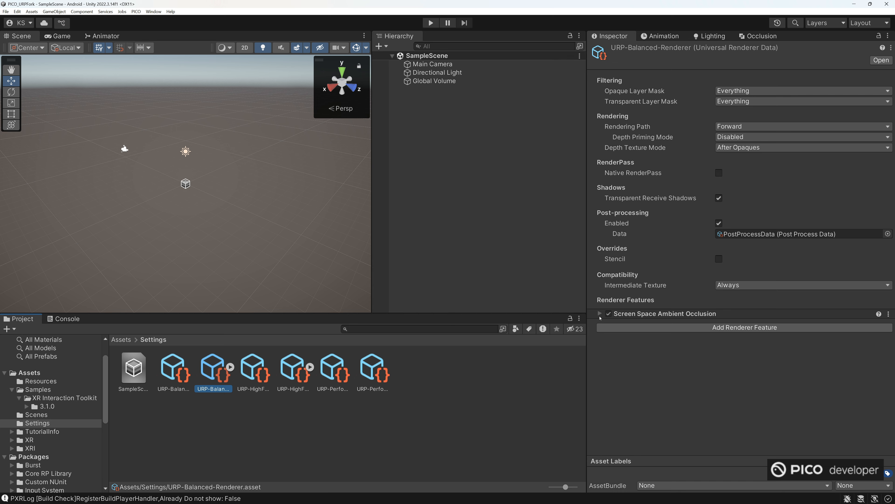
{"action": "left_click", "coordinate": [599, 313]}
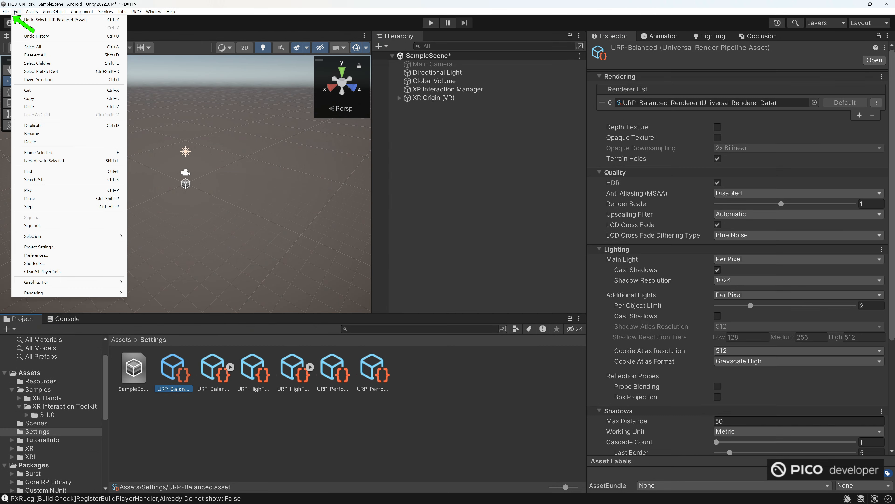
- Open the Player settings from Build Settings, set the company name to GettingStartedPICO and change the version's first number to 1
{"action": "mouse_move", "coordinate": [5, 11]}
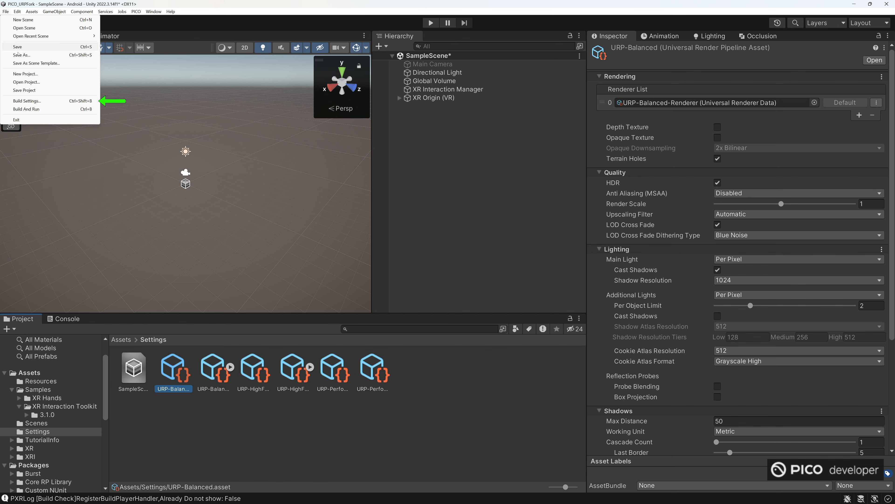
{"action": "left_click", "coordinate": [33, 101]}
{"action": "left_click", "coordinate": [167, 410]}
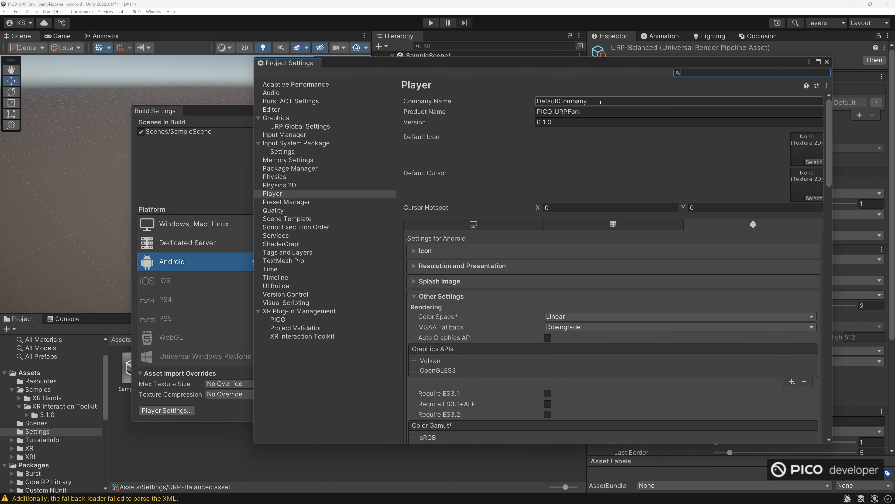
{"action": "left_click", "coordinate": [601, 103]}
{"action": "double_click", "coordinate": [599, 102]}
{"action": "type", "text": "Getti"}
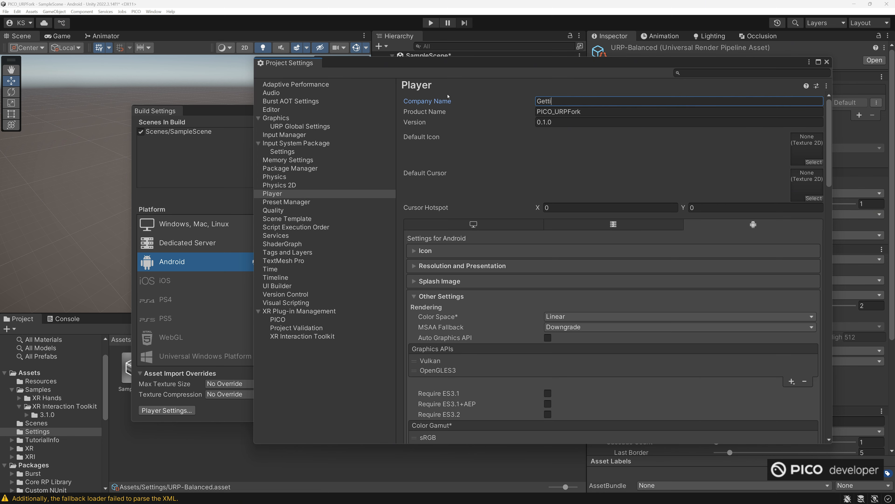
{"action": "type", "text": "ngStartedPICO"}
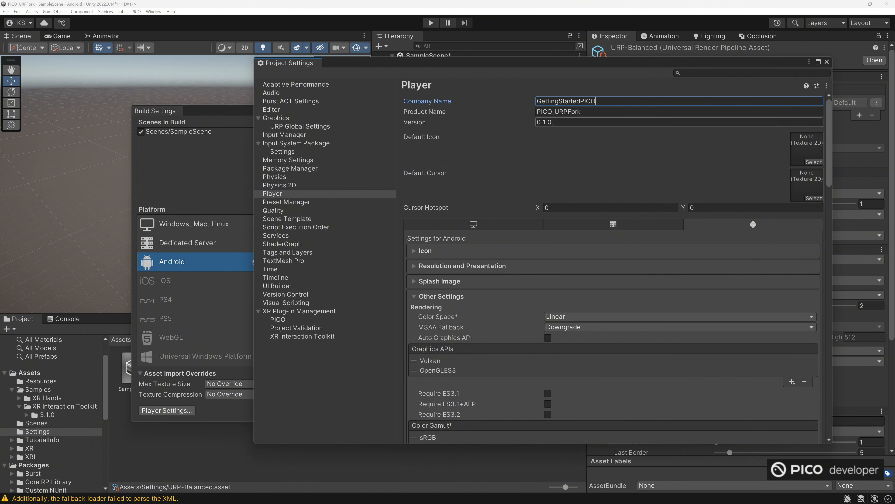
{"action": "left_click", "coordinate": [539, 122]}
{"action": "type", "text": "1"}
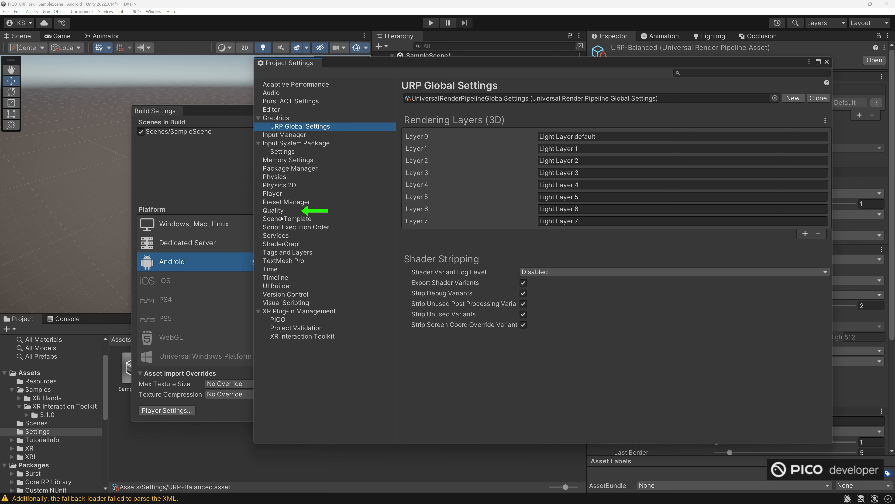
- In the Quality settings, enable Performant for Android in place of Balanced, make it the active level, and close Project Settings
{"action": "left_click", "coordinate": [275, 211]}
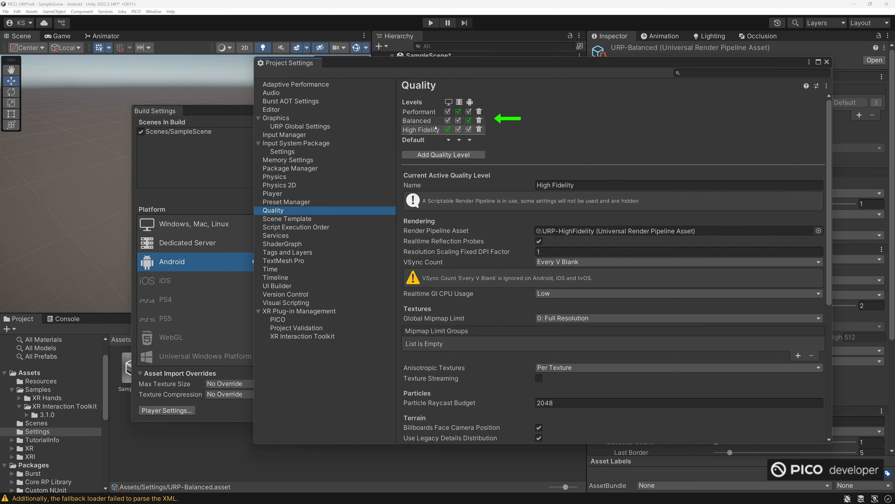
{"action": "left_click", "coordinate": [424, 122]}
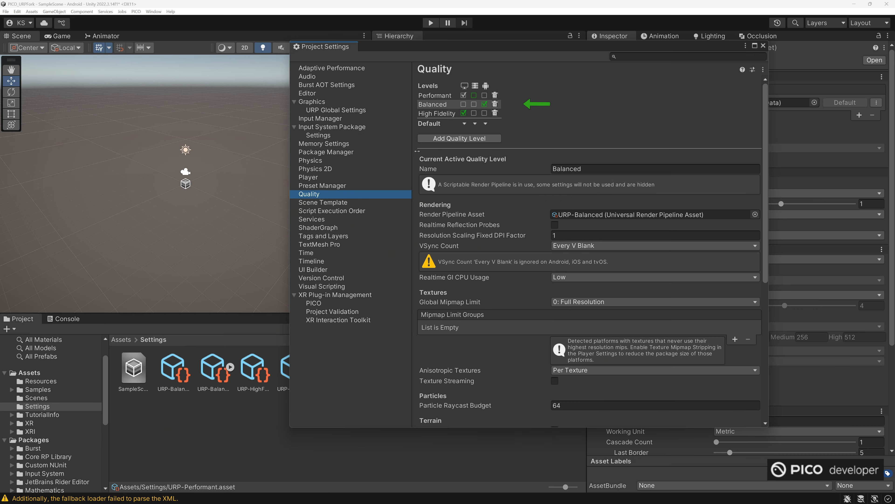
{"action": "left_click", "coordinate": [484, 95]}
{"action": "left_click", "coordinate": [445, 96]}
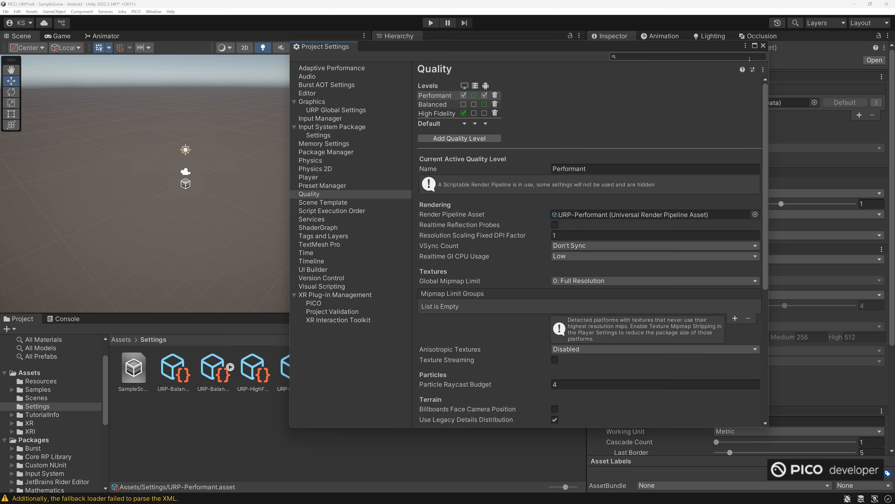
{"action": "left_click", "coordinate": [763, 46]}
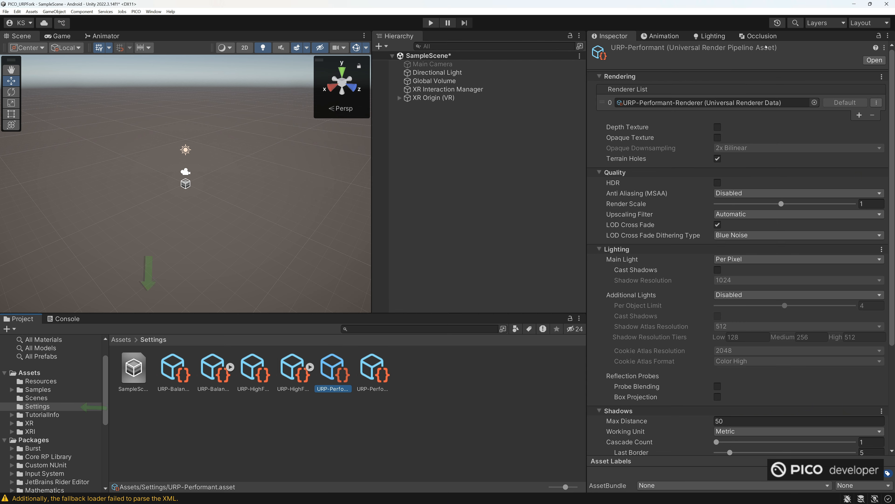
- Set Intermediate Texture to Auto on the URP-Performant-Renderer asset in the Settings folder
{"action": "left_click", "coordinate": [385, 379]}
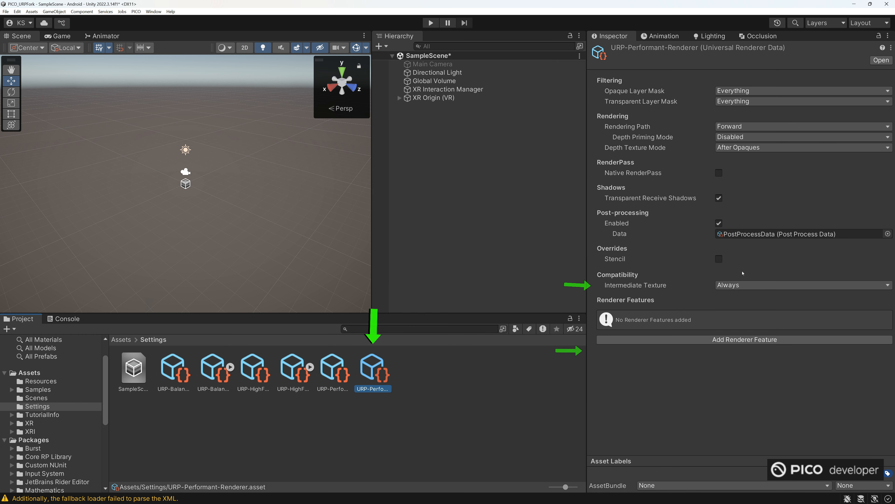
{"action": "left_click", "coordinate": [735, 285]}
{"action": "left_click", "coordinate": [736, 296]}
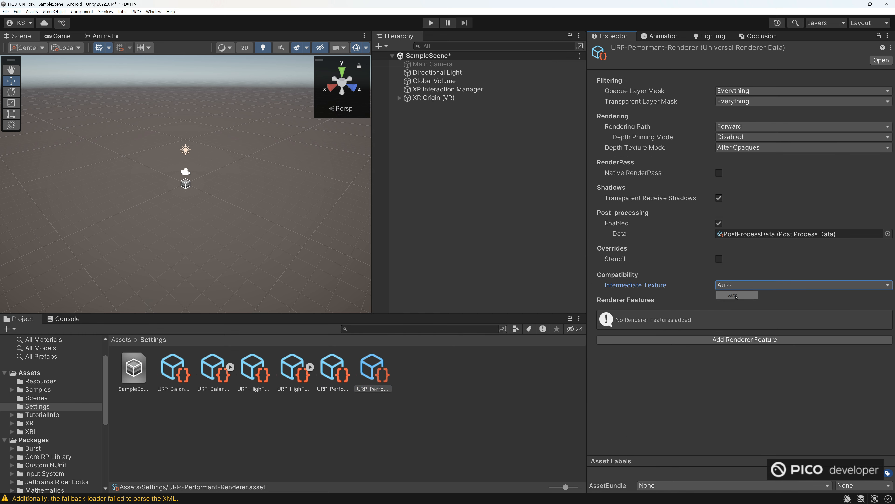
- Set Anti Aliasing (MSAA) to 4x on the URP-Performant pipeline asset in the Settings folder
{"action": "left_click", "coordinate": [335, 363]}
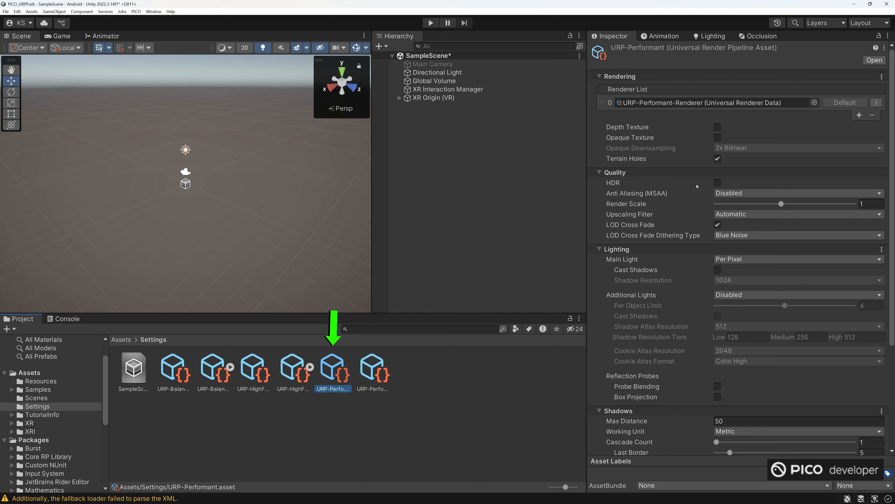
{"action": "left_click", "coordinate": [727, 196]}
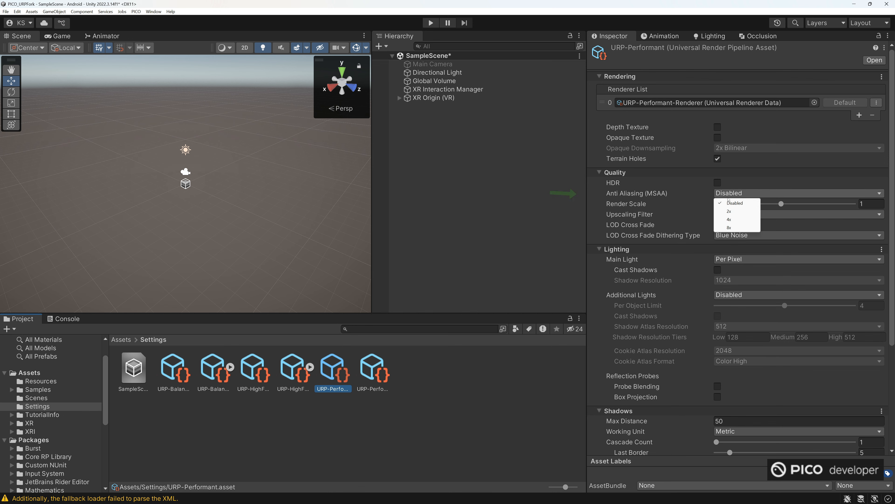
{"action": "left_click", "coordinate": [729, 219]}
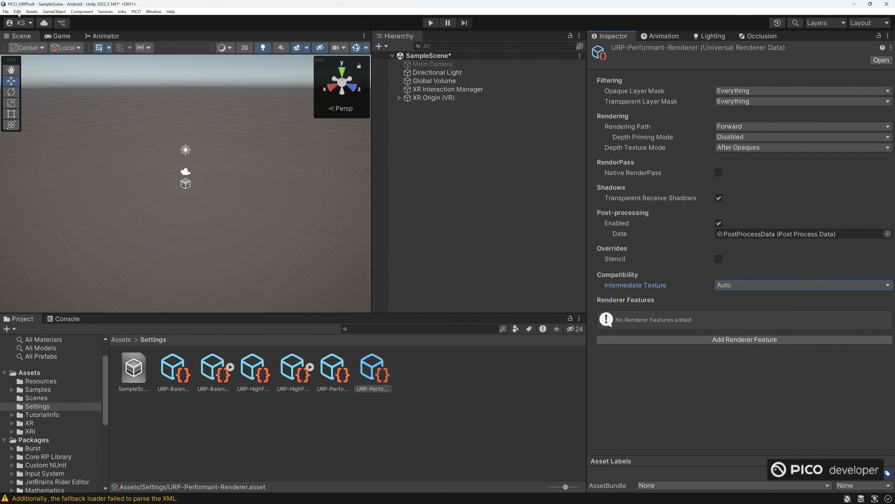
- Open the Project Validation page under XR Plug-in Management in Project Settings
{"action": "left_click", "coordinate": [18, 13]}
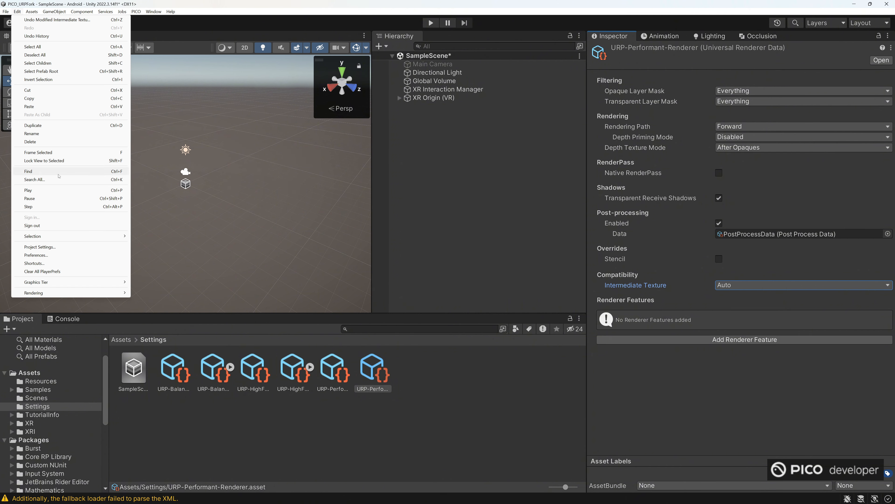
{"action": "left_click", "coordinate": [46, 248]}
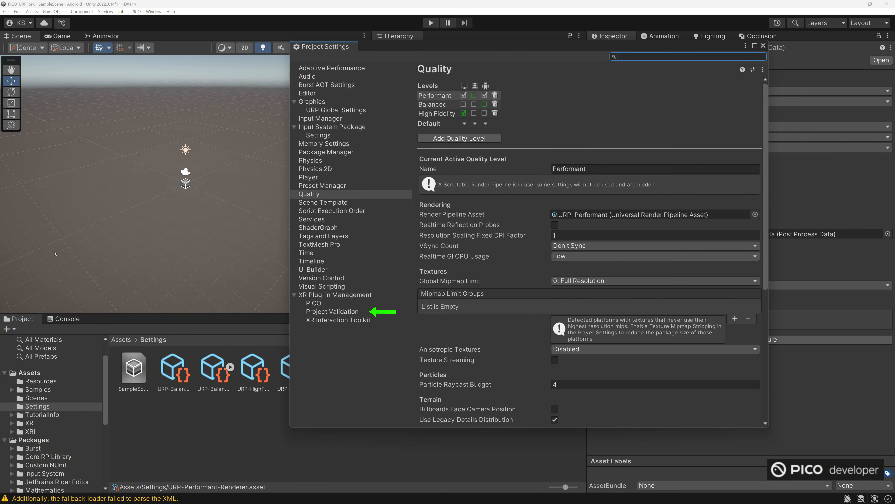
{"action": "left_click", "coordinate": [329, 311]}
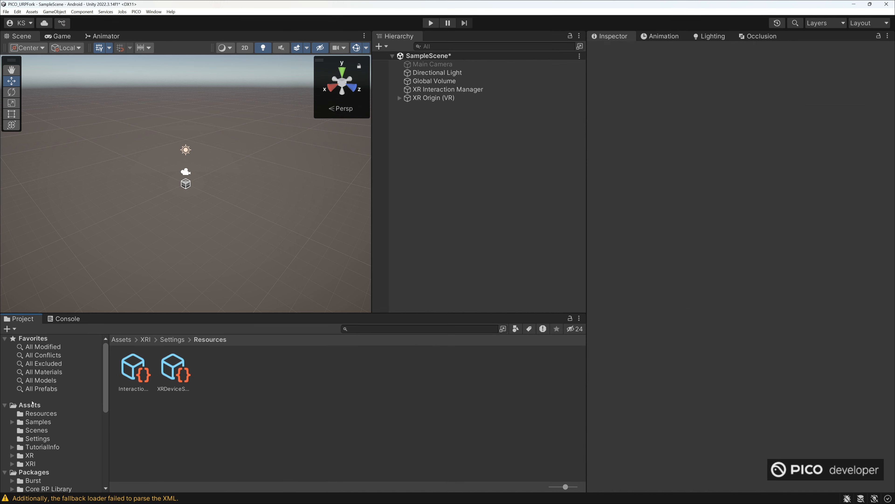
- Open DemoScene from the XR Interaction Toolkit 3.1.0 Starter Assets samples without saving the changes to SampleScene
{"action": "left_click", "coordinate": [32, 404]}
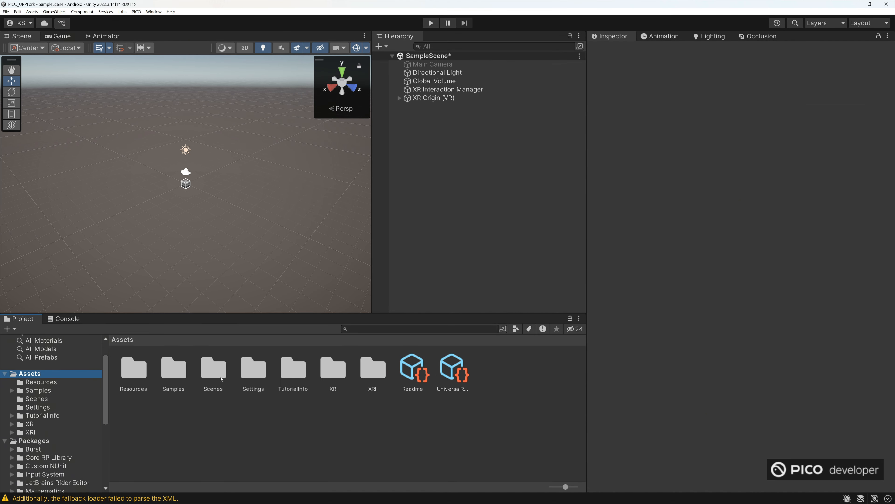
{"action": "left_click", "coordinate": [12, 390]}
{"action": "left_click", "coordinate": [20, 407]}
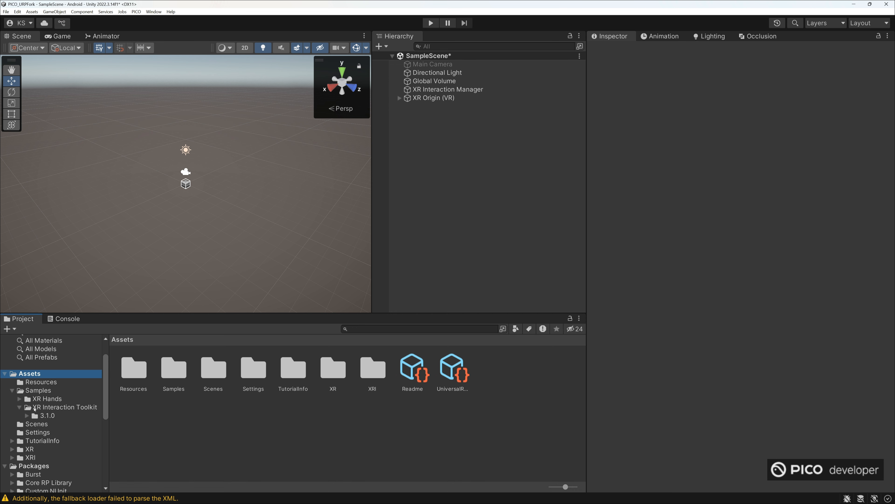
{"action": "left_click", "coordinate": [39, 407]}
{"action": "left_click", "coordinate": [42, 415]}
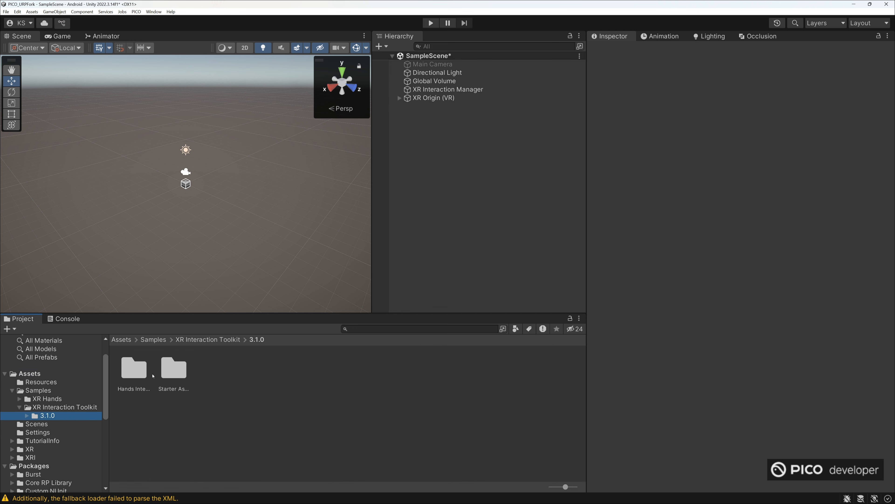
{"action": "double_click", "coordinate": [172, 374]}
{"action": "double_click", "coordinate": [219, 414]}
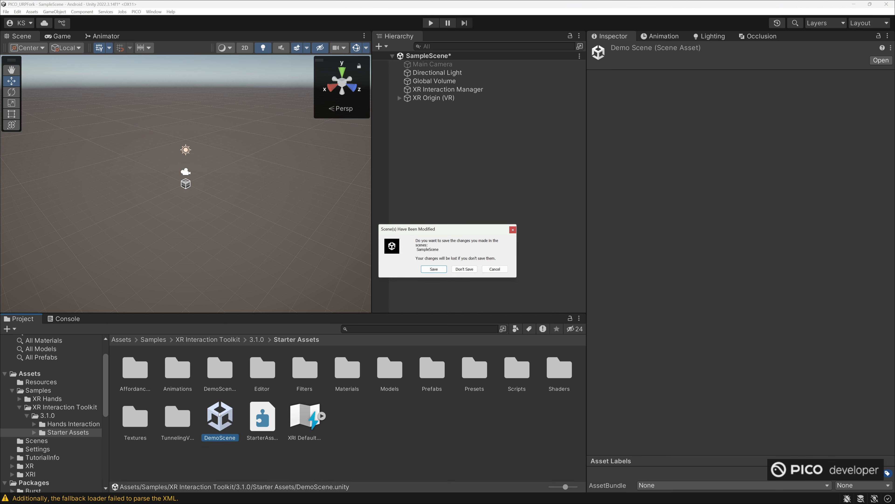
{"action": "left_click", "coordinate": [464, 269]}
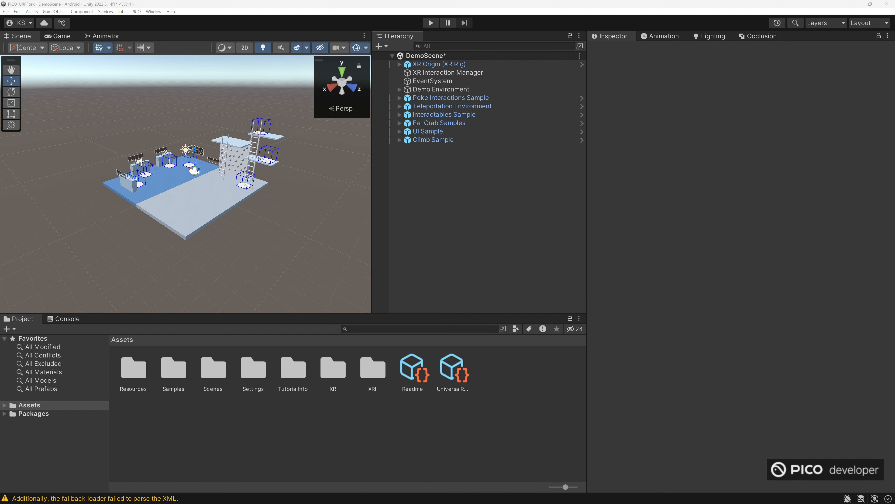
- Review the XR Origin (XR Rig) components, fix all Android issues in Project Validation and close Project Settings
{"action": "left_click", "coordinate": [439, 64]}
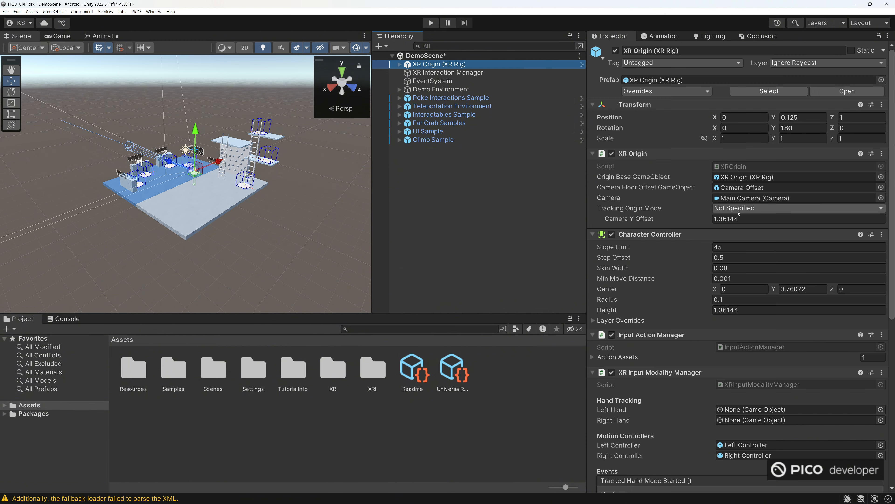
{"action": "scroll", "coordinate": [683, 211], "scroll_direction": "down", "scroll_amount": 10}
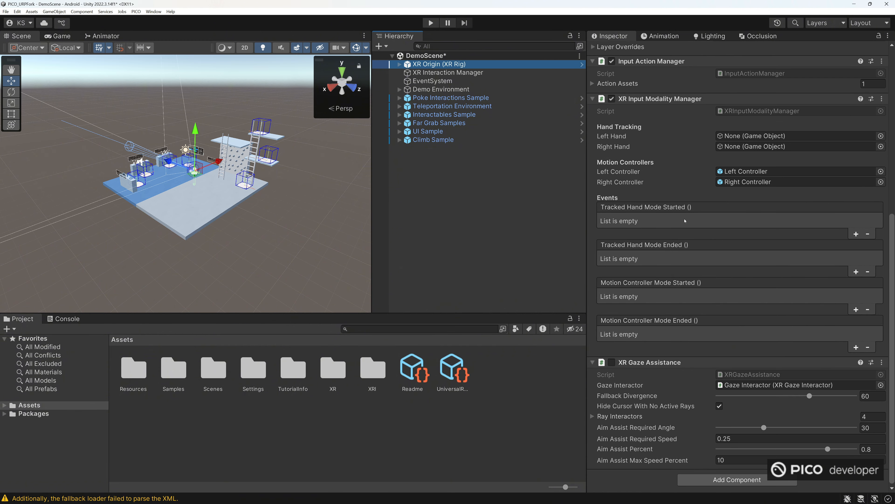
{"action": "left_click", "coordinate": [17, 11]}
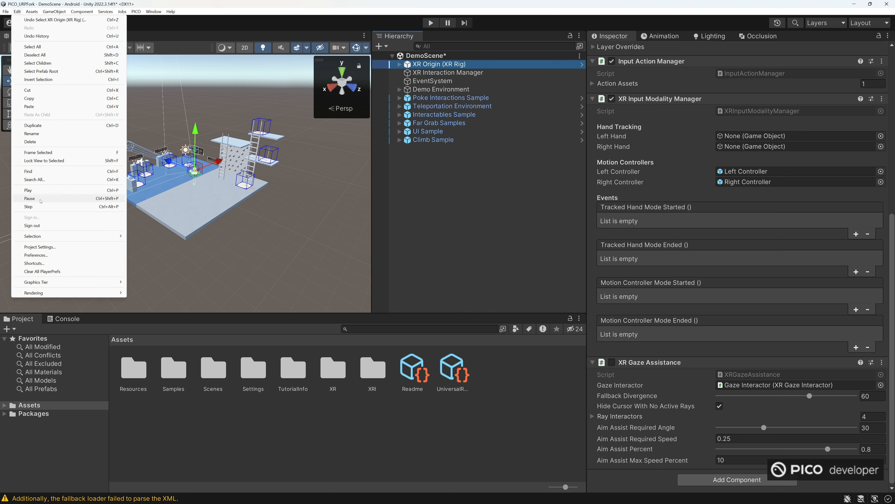
{"action": "left_click", "coordinate": [39, 247]}
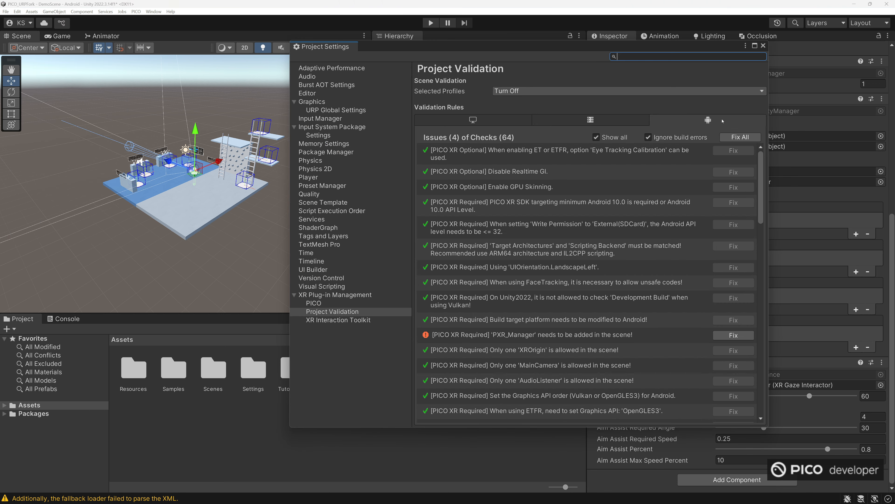
{"action": "left_click", "coordinate": [741, 137]}
{"action": "left_click", "coordinate": [763, 46]}
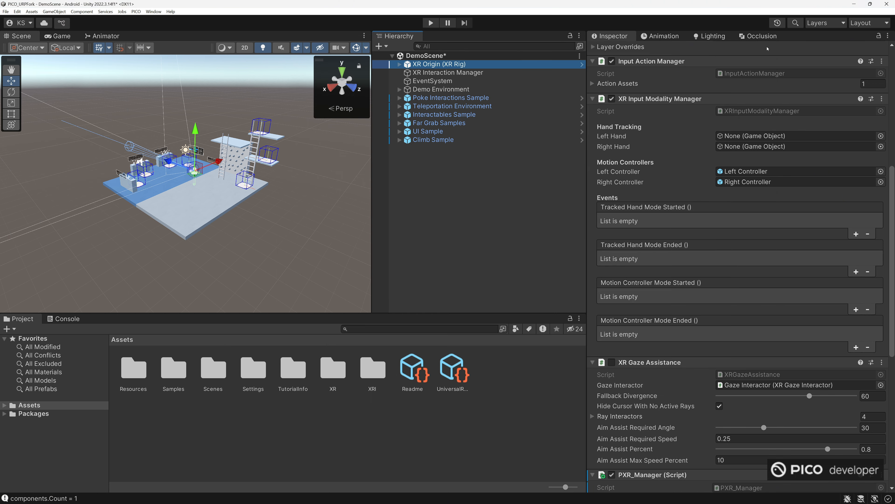
- Check the PXR_Manager component on XR Origin (XR Rig) and set its Tracking Origin Mode to Floor
{"action": "scroll", "coordinate": [733, 148], "scroll_direction": "up", "scroll_amount": 8}
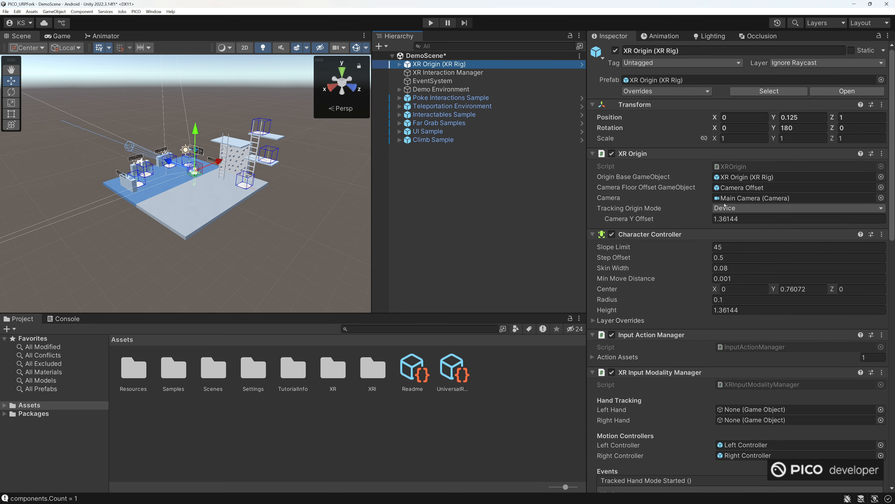
{"action": "scroll", "coordinate": [705, 203], "scroll_direction": "down", "scroll_amount": 10}
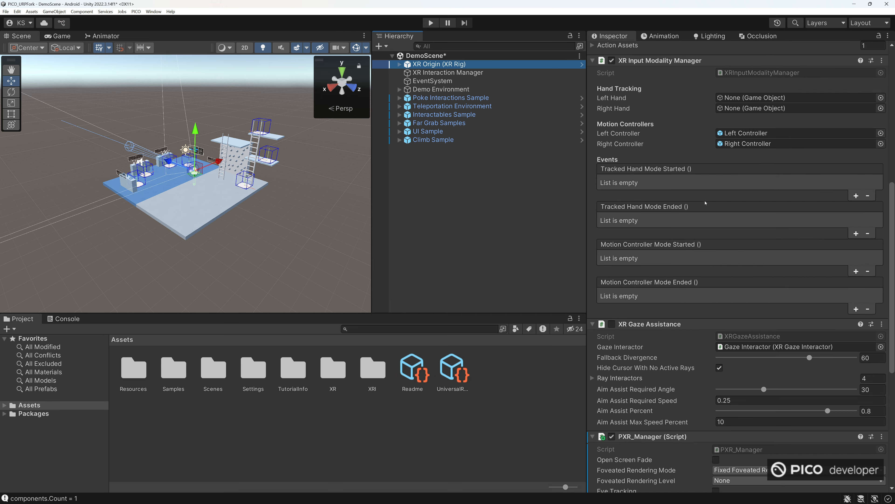
{"action": "scroll", "coordinate": [705, 203], "scroll_direction": "down", "scroll_amount": 8}
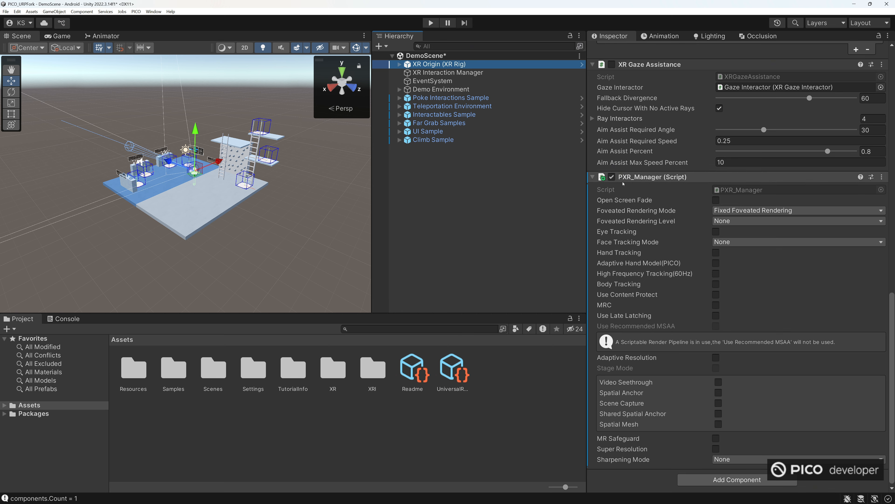
{"action": "scroll", "coordinate": [624, 274], "scroll_direction": "up", "scroll_amount": 18}
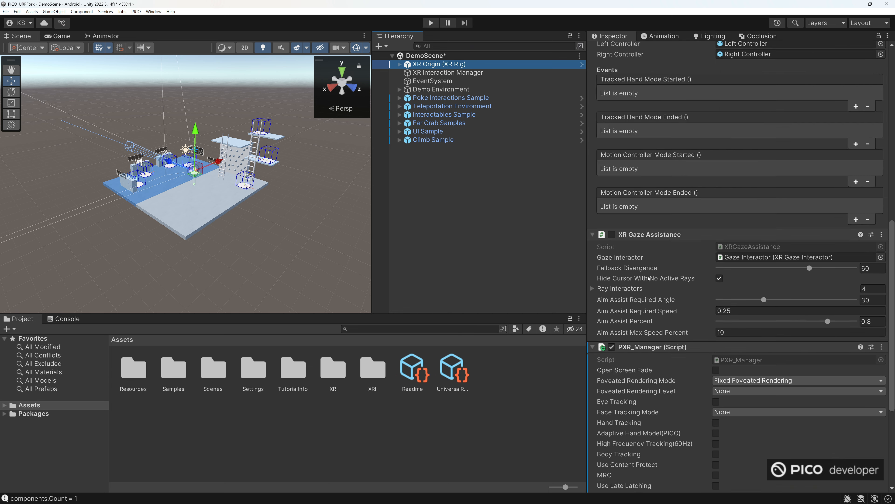
{"action": "left_click", "coordinate": [733, 208]}
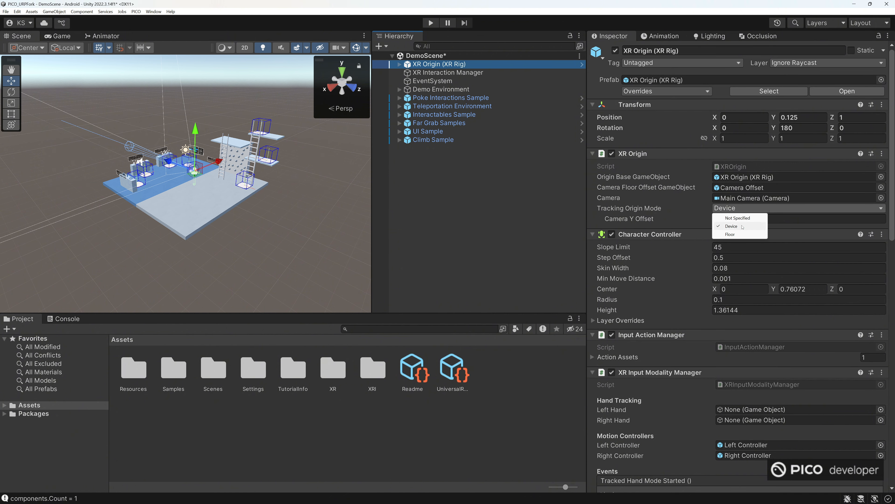
{"action": "left_click", "coordinate": [730, 235]}
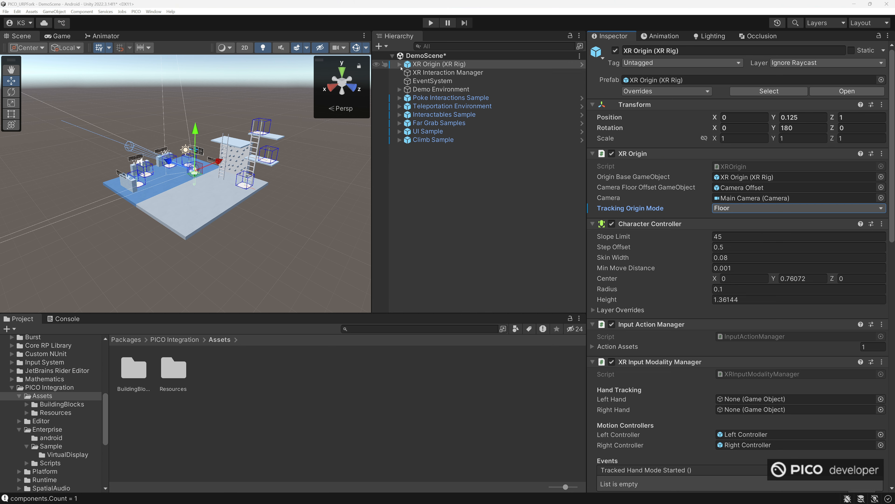
- Expand XR Origin (XR Rig) down to the Left and Right Controller children and select Left Controller Visual
{"action": "left_click", "coordinate": [400, 64]}
{"action": "left_click", "coordinate": [407, 72]}
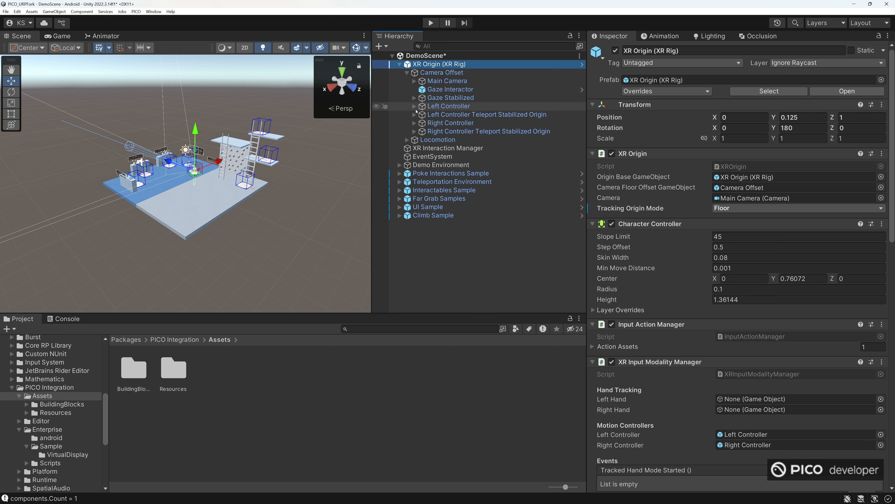
{"action": "left_click", "coordinate": [415, 106]}
{"action": "left_click", "coordinate": [414, 165]}
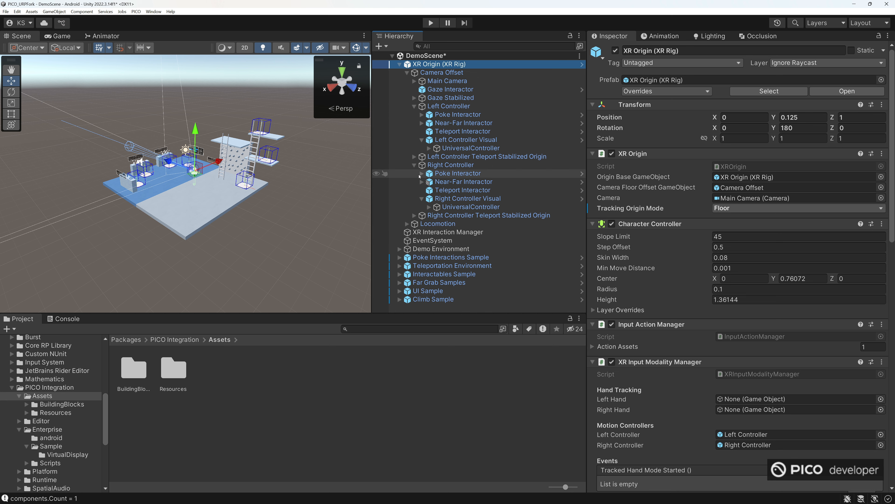
{"action": "left_click", "coordinate": [458, 199]}
{"action": "left_click", "coordinate": [458, 139]}
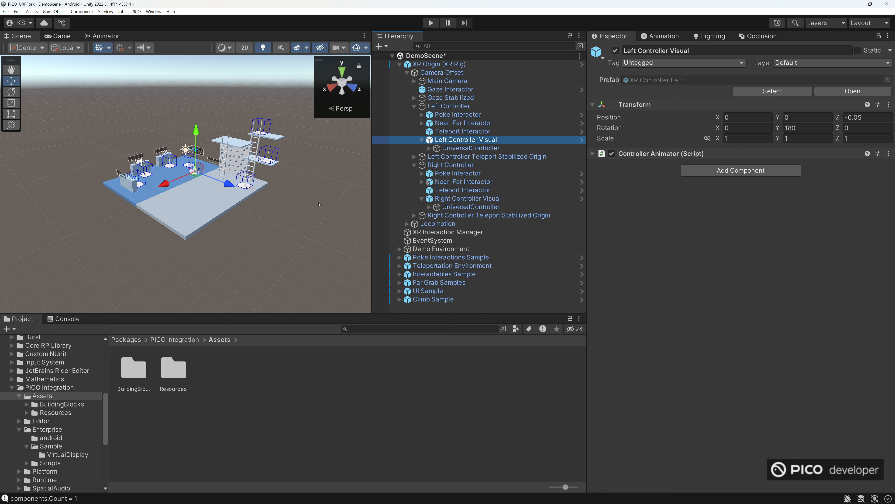
- Place PICO Integration's LeftControllerModel and RightControllerModel prefabs from Assets/Resources/Prefabs under Left Controller Visual and Right Controller Visual respectively
{"action": "left_click", "coordinate": [126, 339]}
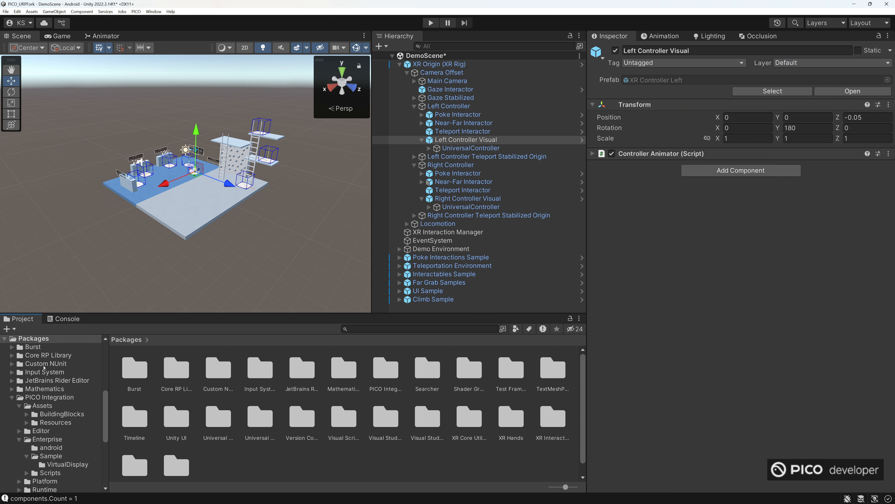
{"action": "scroll", "coordinate": [34, 379], "scroll_direction": "up", "scroll_amount": 5}
{"action": "left_click", "coordinate": [30, 405]}
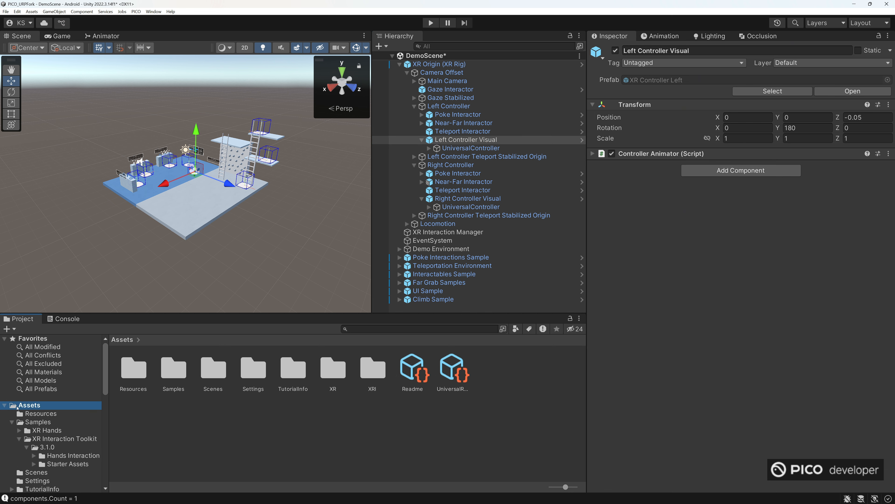
{"action": "scroll", "coordinate": [39, 409], "scroll_direction": "down", "scroll_amount": 5}
{"action": "left_click", "coordinate": [46, 420]}
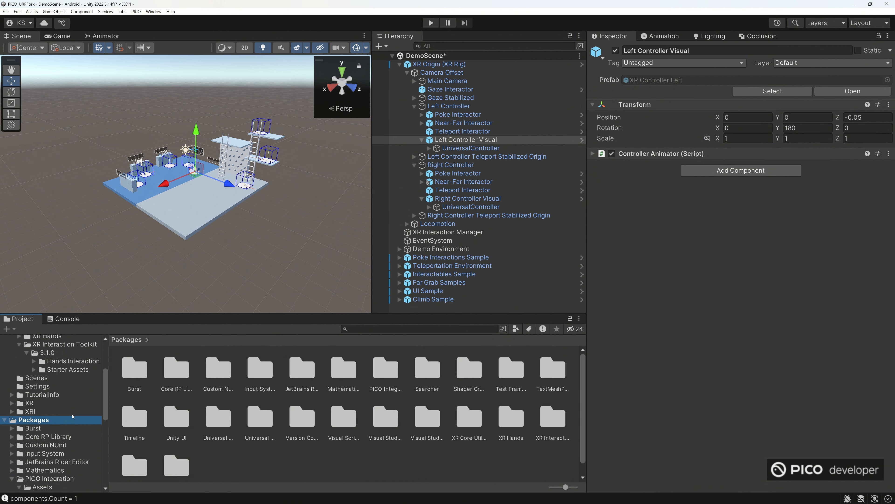
{"action": "scroll", "coordinate": [49, 418], "scroll_direction": "down", "scroll_amount": 3}
{"action": "left_click", "coordinate": [53, 416]}
{"action": "scroll", "coordinate": [53, 418], "scroll_direction": "down", "scroll_amount": 3}
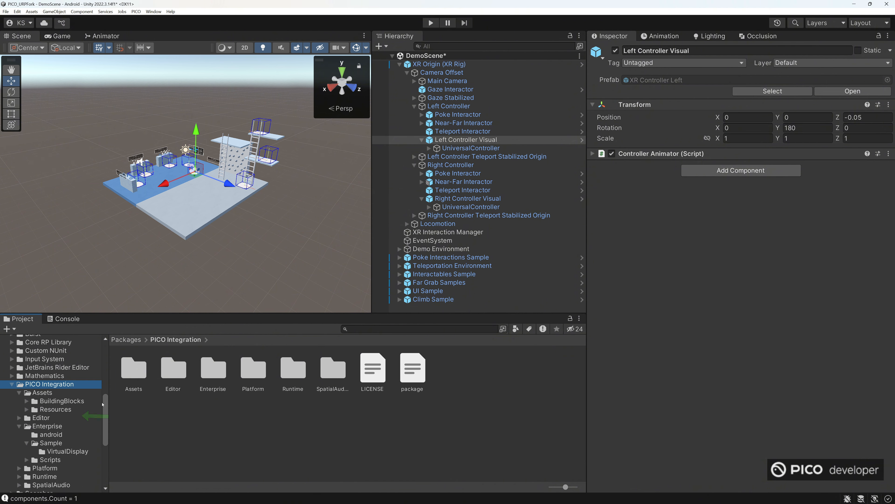
{"action": "double_click", "coordinate": [137, 369]}
{"action": "double_click", "coordinate": [176, 373]}
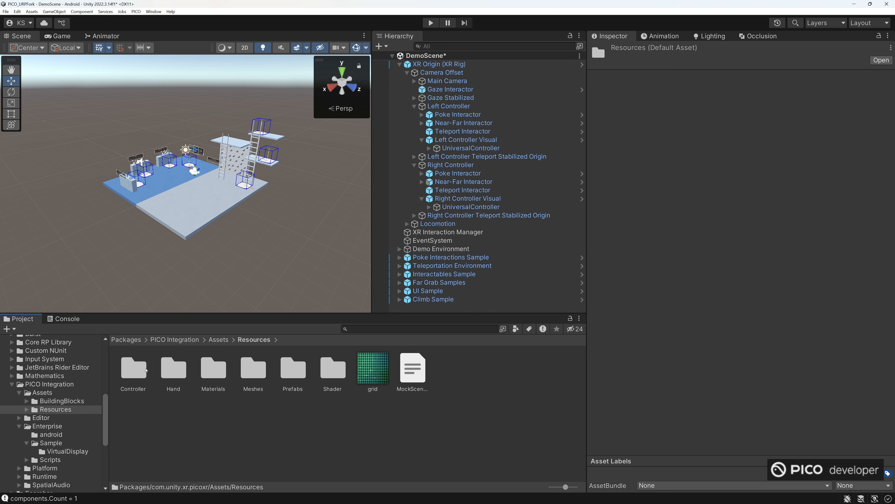
{"action": "double_click", "coordinate": [295, 373]}
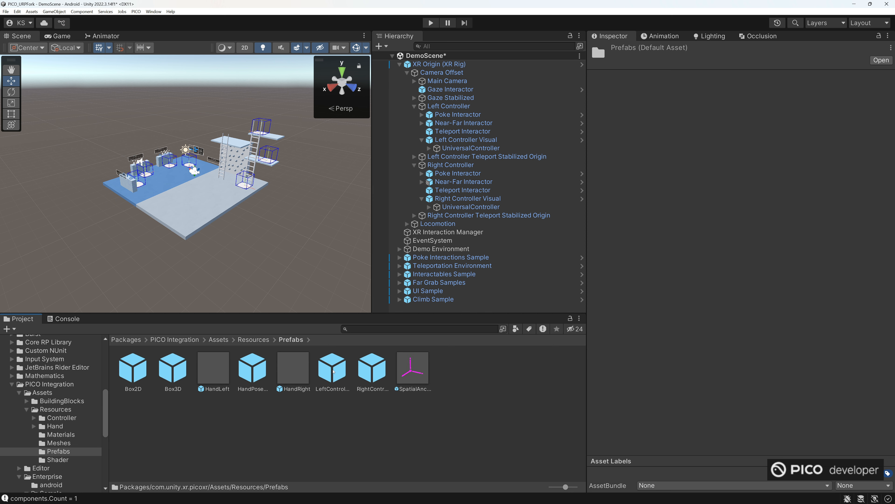
{"action": "left_click_drag", "start_coordinate": [329, 373], "coordinate": [457, 144]}
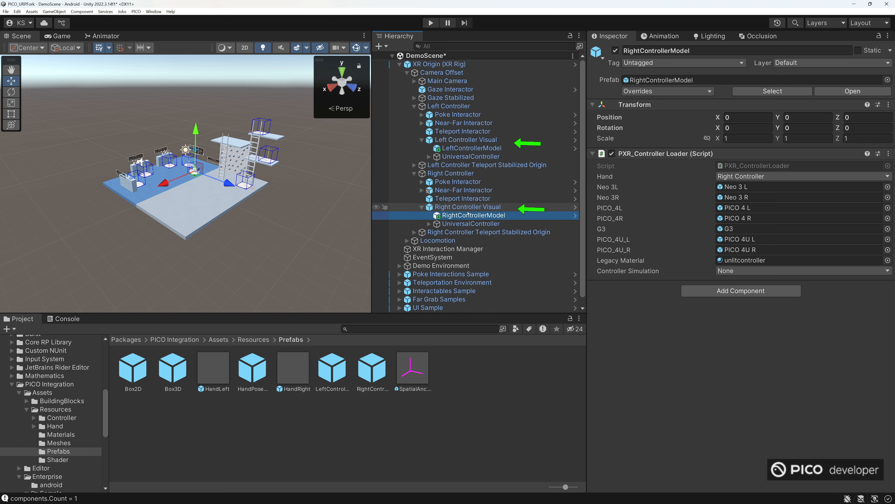
- Delete the UniversalController objects under Right Controller Visual and Left Controller Visual
{"action": "left_click", "coordinate": [469, 223]}
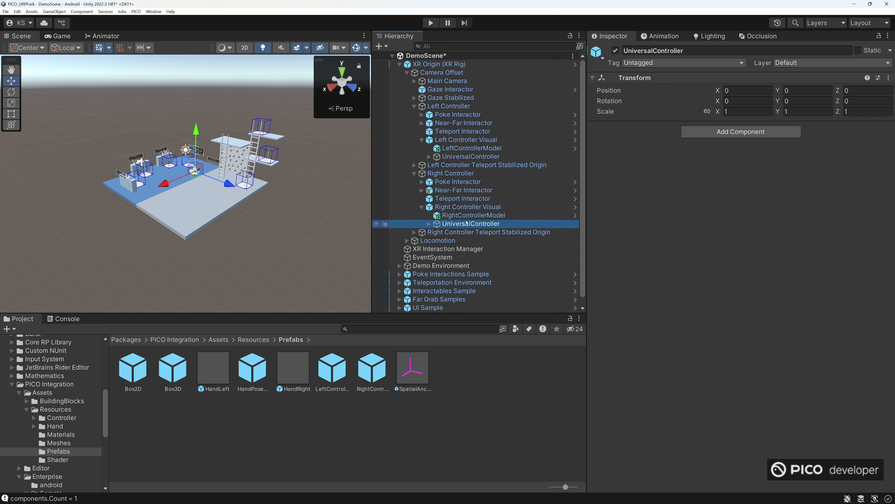
{"action": "key", "text": "Delete"}
{"action": "left_click", "coordinate": [472, 156]}
{"action": "key", "text": "Delete"}
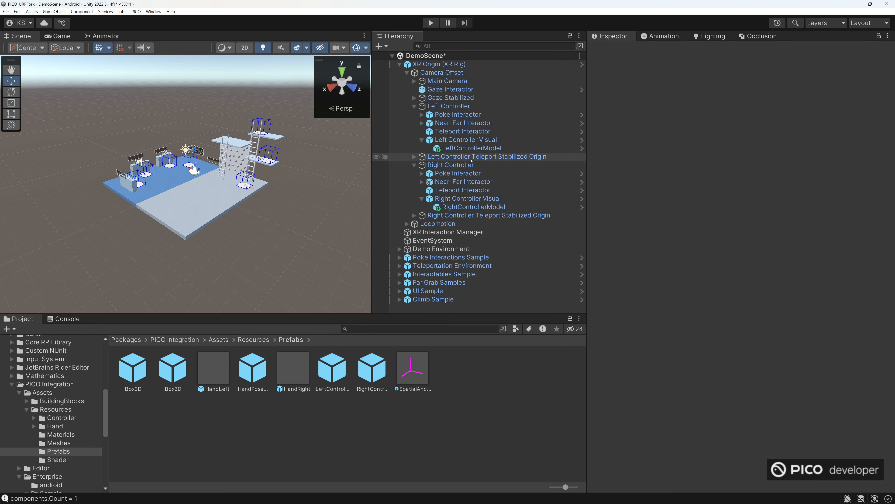
- Unpack the XR Origin (XR Rig) prefab instance in the scene
{"action": "right_click", "coordinate": [449, 64]}
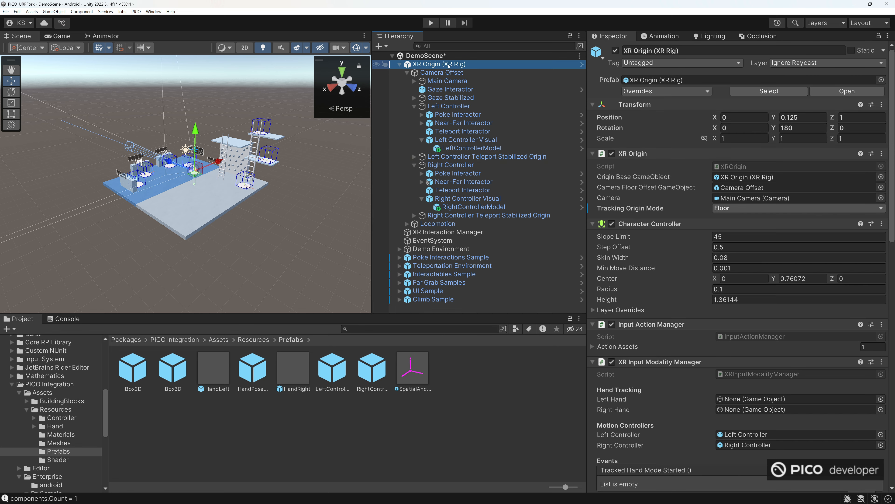
{"action": "mouse_move", "coordinate": [511, 164]}
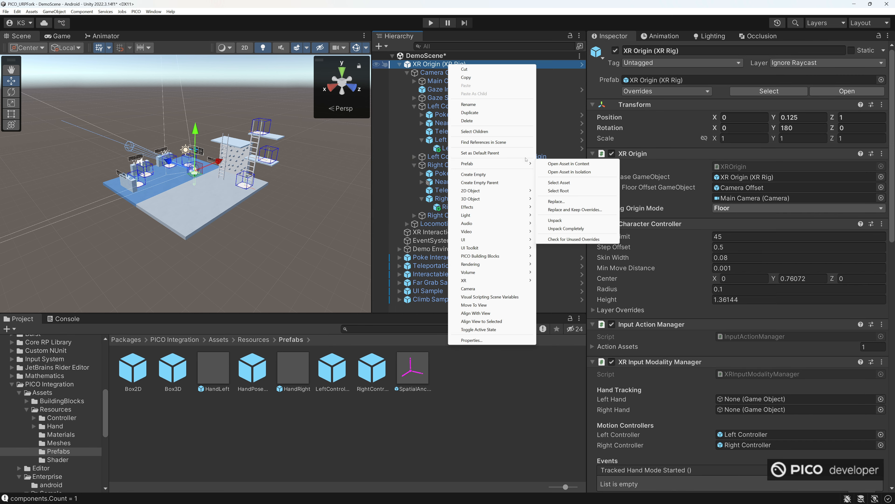
{"action": "left_click", "coordinate": [560, 220]}
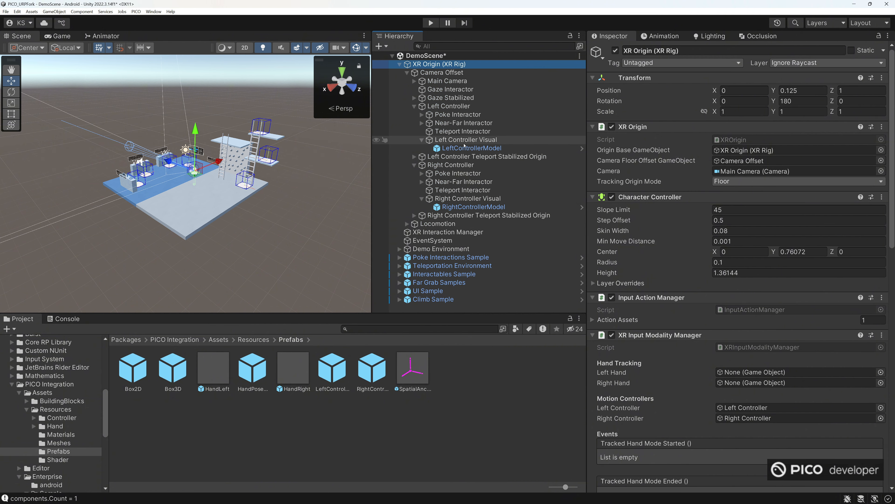
- Remove the Controller Animator component from both Left Controller Visual and Right Controller Visual
{"action": "left_click", "coordinate": [466, 142]}
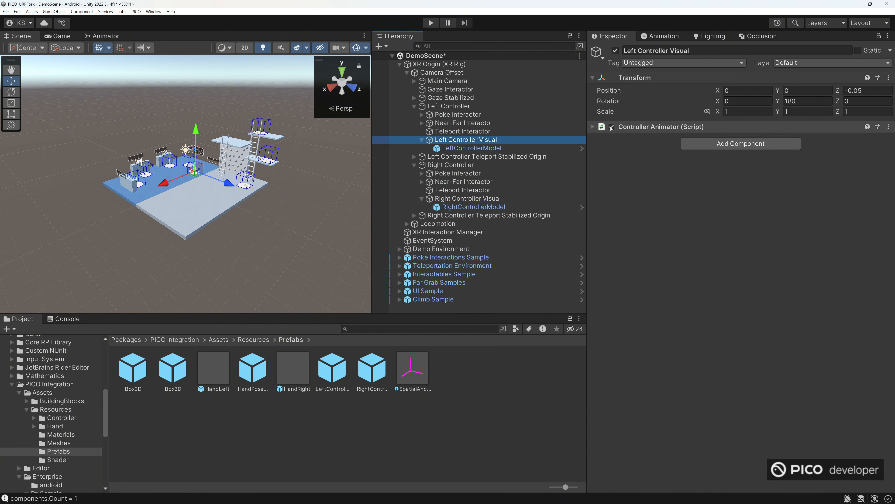
{"action": "left_click", "coordinate": [887, 130]}
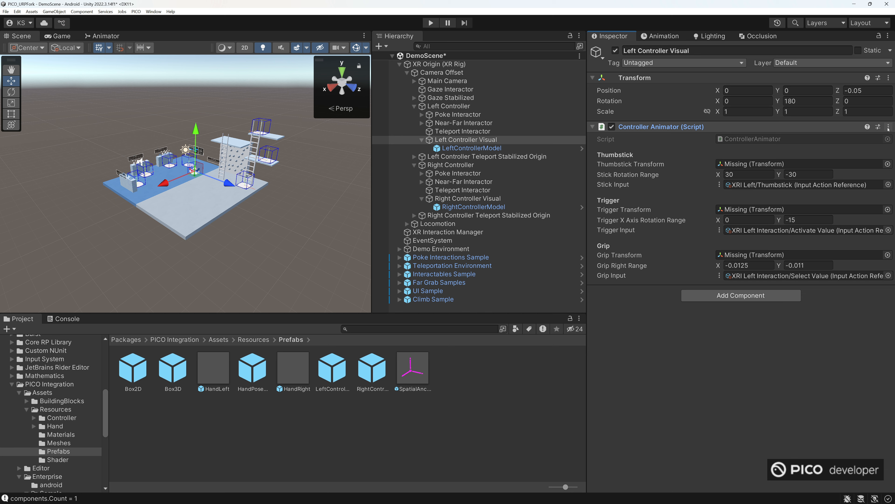
{"action": "left_click", "coordinate": [888, 129]}
{"action": "left_click", "coordinate": [835, 147]}
{"action": "left_click", "coordinate": [493, 199]}
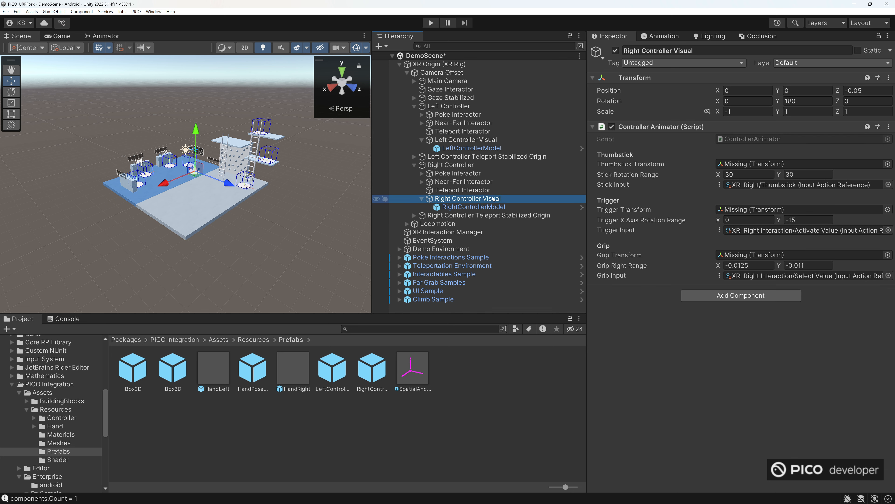
{"action": "left_click", "coordinate": [888, 127]}
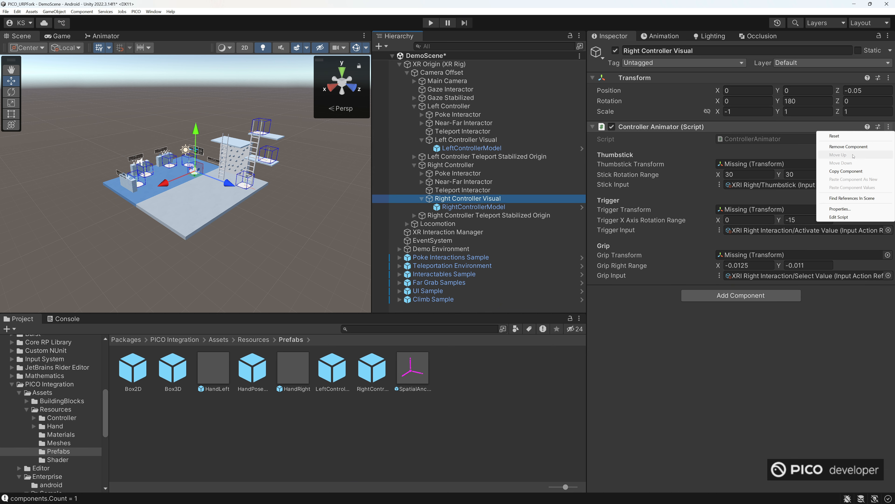
{"action": "left_click", "coordinate": [848, 146]}
- Check PXR_Controller Loader on RightControllerModel and LeftControllerModel, and clear the Y rotation of Left Controller Visual
{"action": "left_click", "coordinate": [474, 207]}
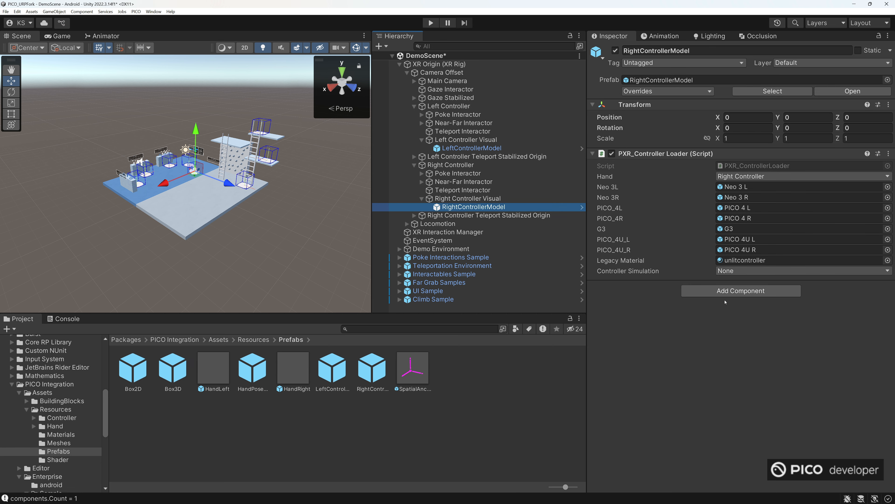
{"action": "left_click", "coordinate": [490, 147]}
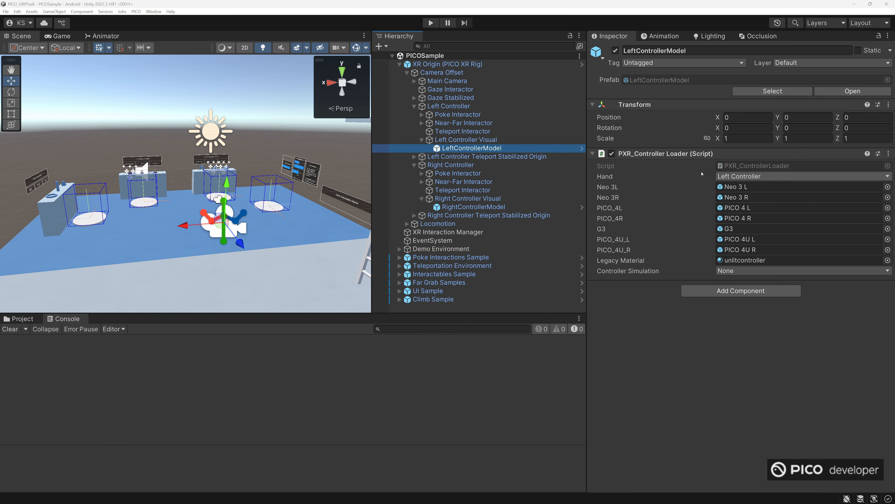
{"action": "left_click", "coordinate": [466, 139]}
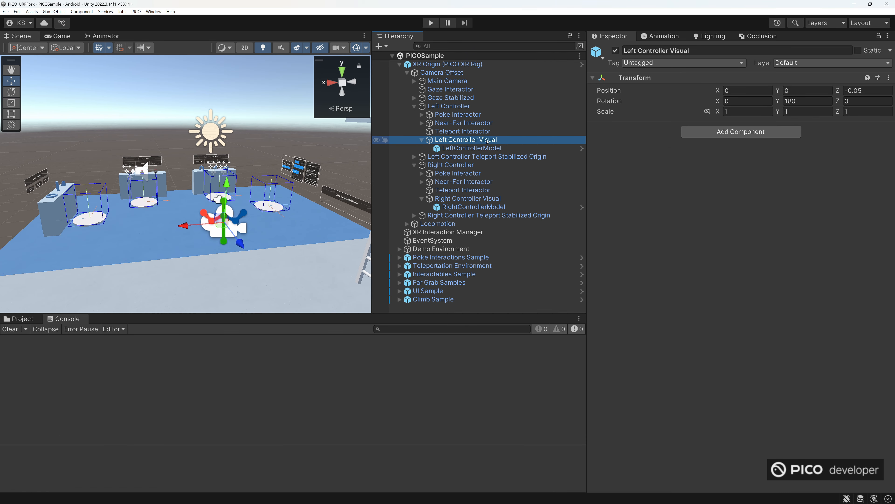
{"action": "left_click", "coordinate": [798, 101]}
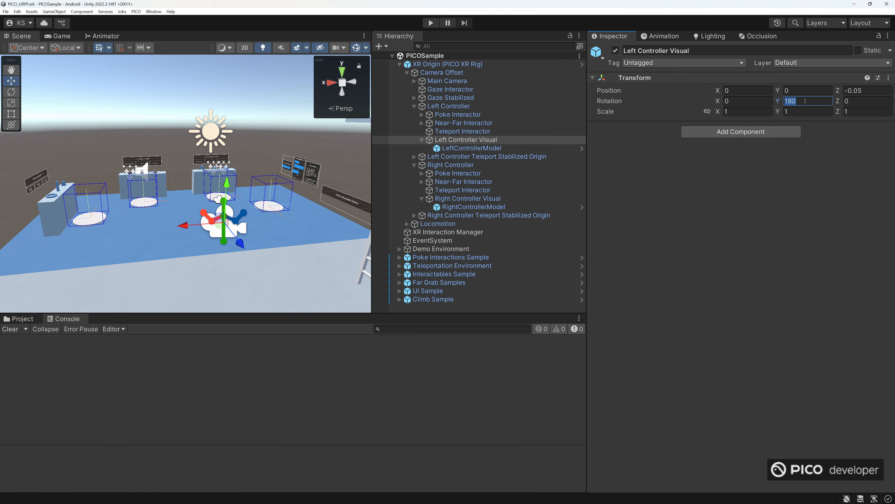
- Set Right Controller Visual's Y rotation to 0 and its X scale to 1
{"action": "left_click", "coordinate": [467, 198]}
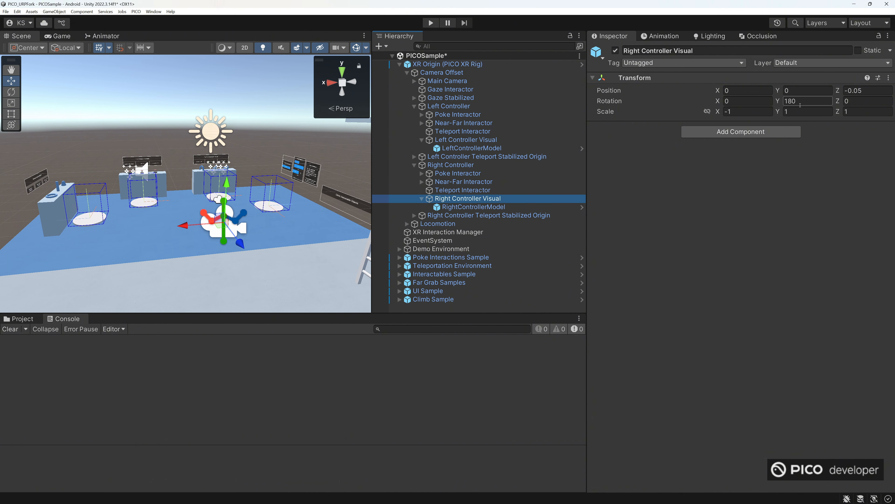
{"action": "left_click", "coordinate": [806, 100]}
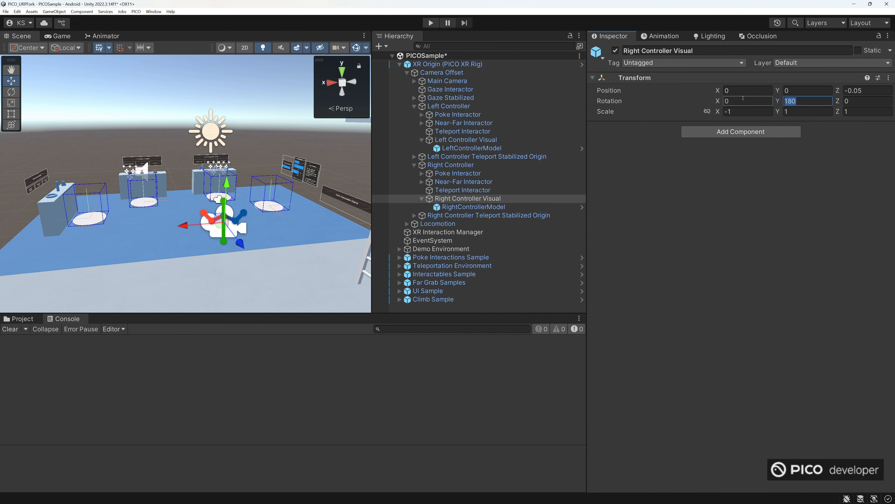
{"action": "type", "text": "0"}
{"action": "left_click", "coordinate": [743, 112]}
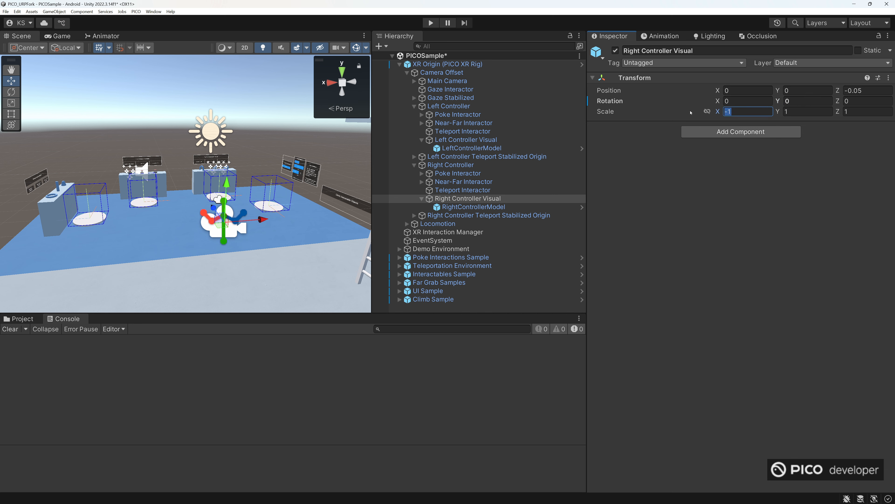
{"action": "type", "text": "1"}
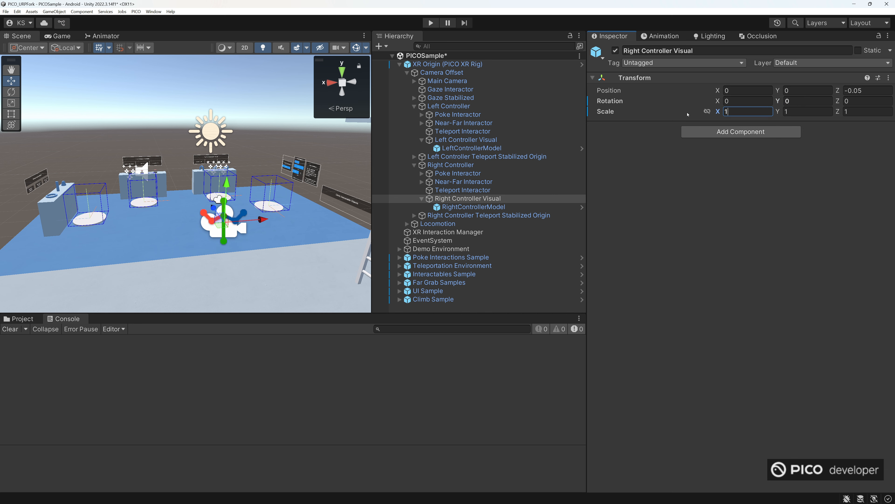
{"action": "left_click", "coordinate": [480, 140]}
{"action": "left_click", "coordinate": [481, 148]}
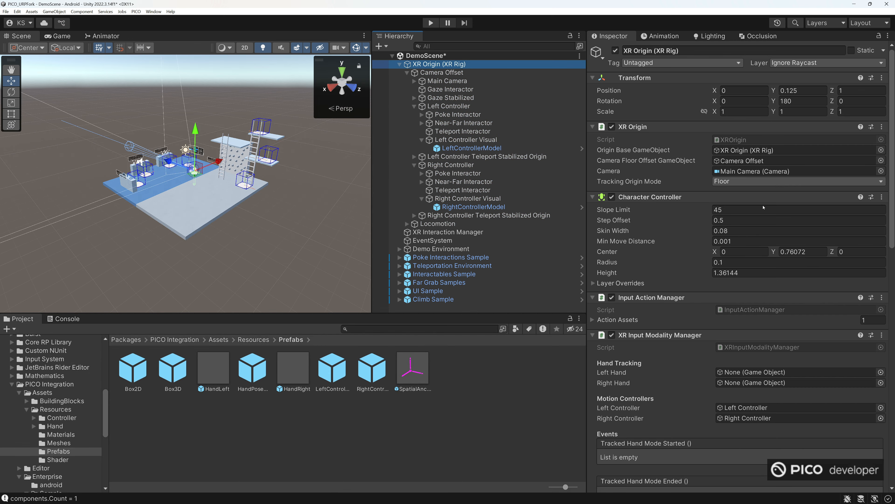
- Review the feature options of PXR_Manager on XR Origin (XR Rig) and collapse the rig's hierarchy
{"action": "scroll", "coordinate": [756, 347], "scroll_direction": "down", "scroll_amount": 15}
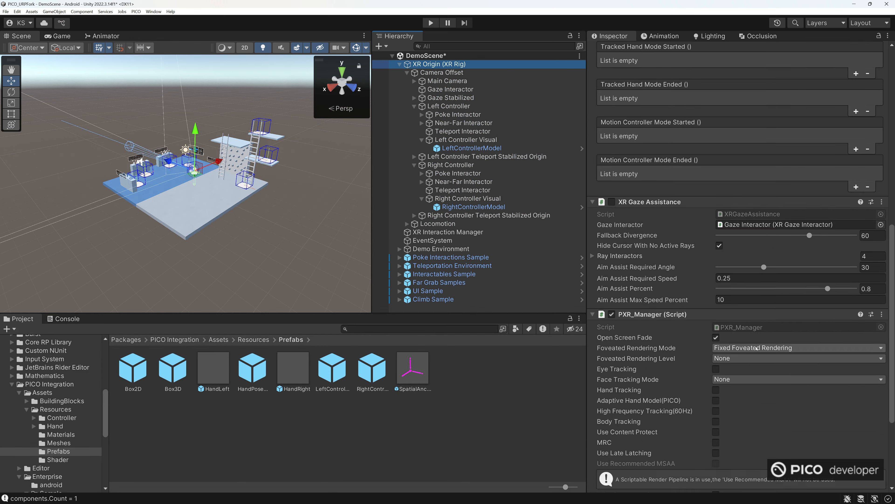
{"action": "scroll", "coordinate": [756, 348], "scroll_direction": "down", "scroll_amount": 5}
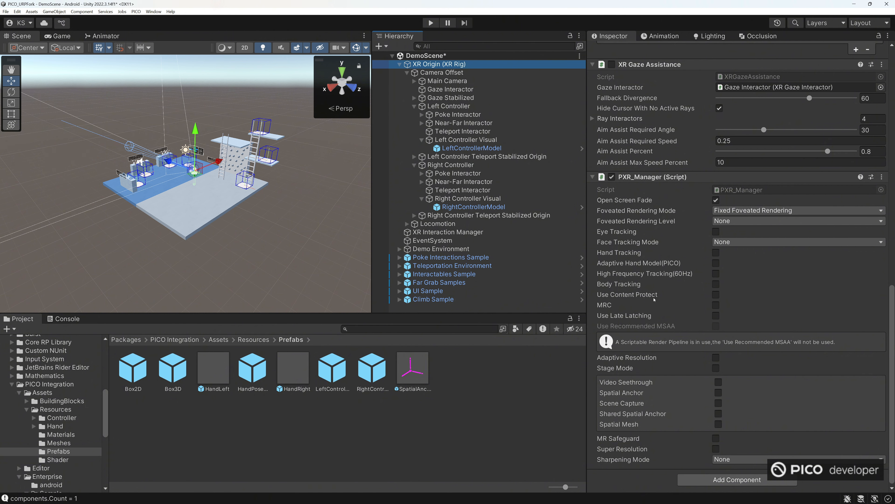
{"action": "mouse_move", "coordinate": [673, 275]}
{"action": "left_click", "coordinate": [400, 64]}
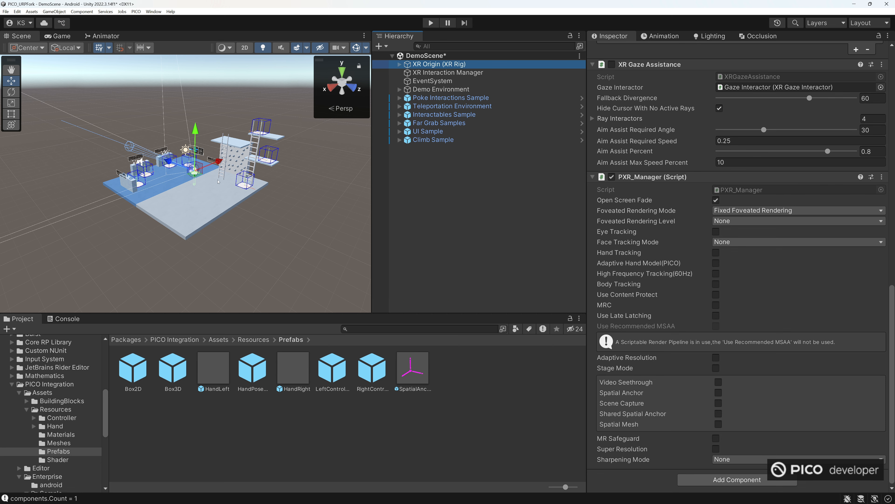
- Create a folder named Prefab in the project's Assets root and open it
{"action": "left_click_drag", "start_coordinate": [203, 171], "coordinate": [211, 172], "text": "alt"}
{"action": "key", "text": "w"}
{"action": "right_click_drag", "start_coordinate": [211, 173], "coordinate": [114, 149]}
{"action": "key", "text": "d"}
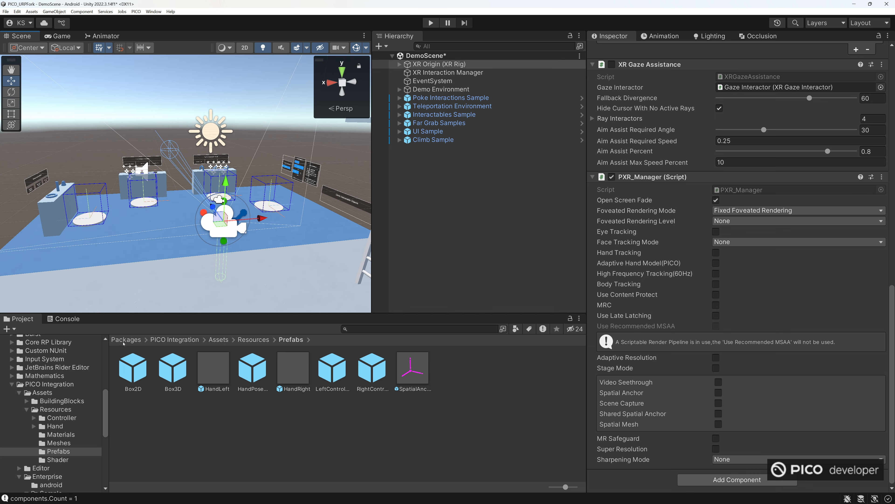
{"action": "scroll", "coordinate": [47, 365], "scroll_direction": "up", "scroll_amount": 5}
{"action": "left_click", "coordinate": [30, 405]}
{"action": "right_click", "coordinate": [254, 430]}
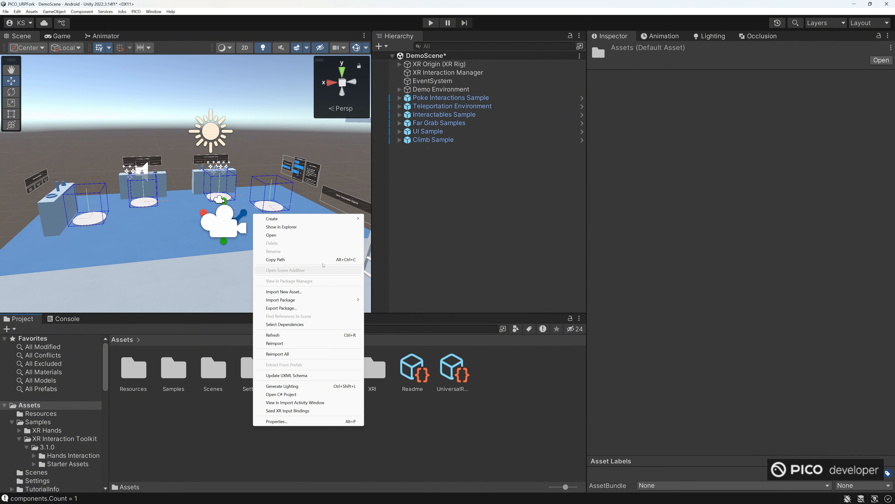
{"action": "mouse_move", "coordinate": [334, 218]}
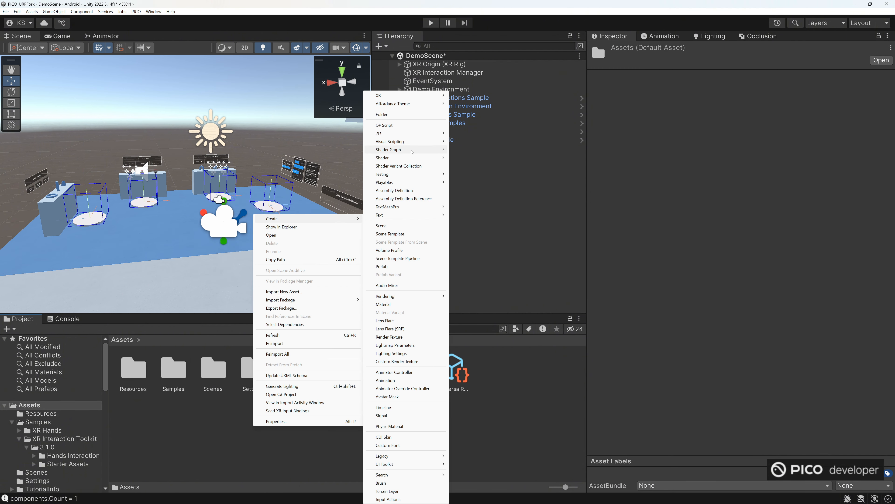
{"action": "left_click", "coordinate": [392, 114]}
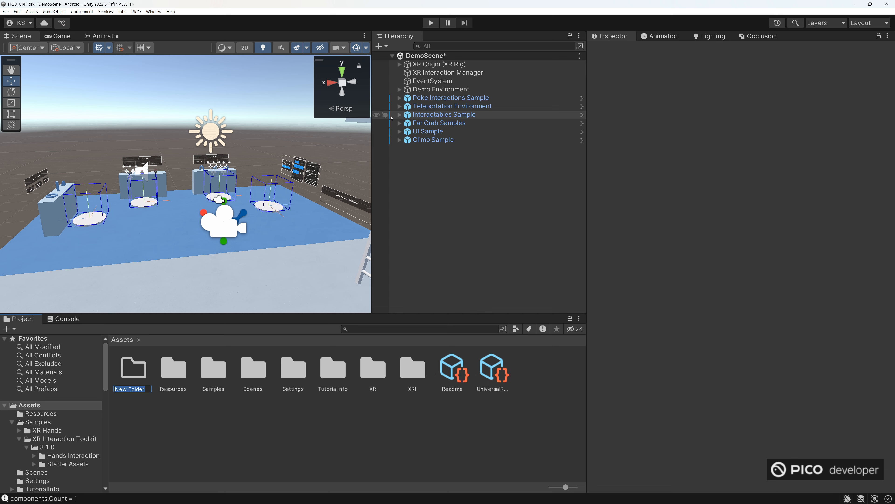
{"action": "type", "text": "Prefab"}
{"action": "key", "text": "Return"}
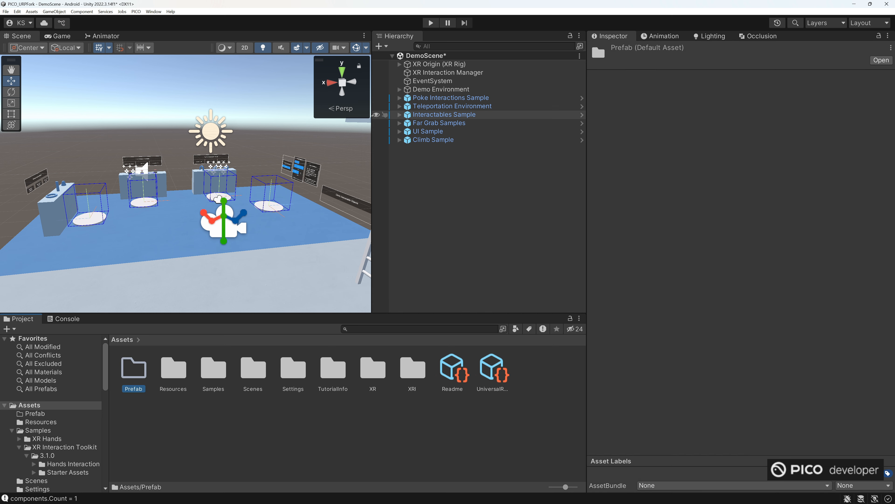
{"action": "double_click", "coordinate": [134, 368]}
- Rename the rig to XR Origin (PICO XR Rig) and save it as a prefab in Assets/Prefab
{"action": "left_click", "coordinate": [451, 64]}
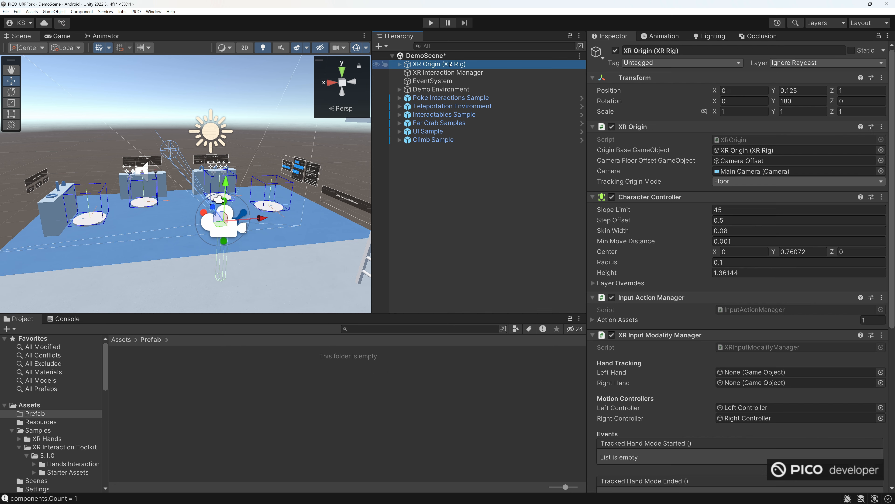
{"action": "left_click", "coordinate": [657, 50]}
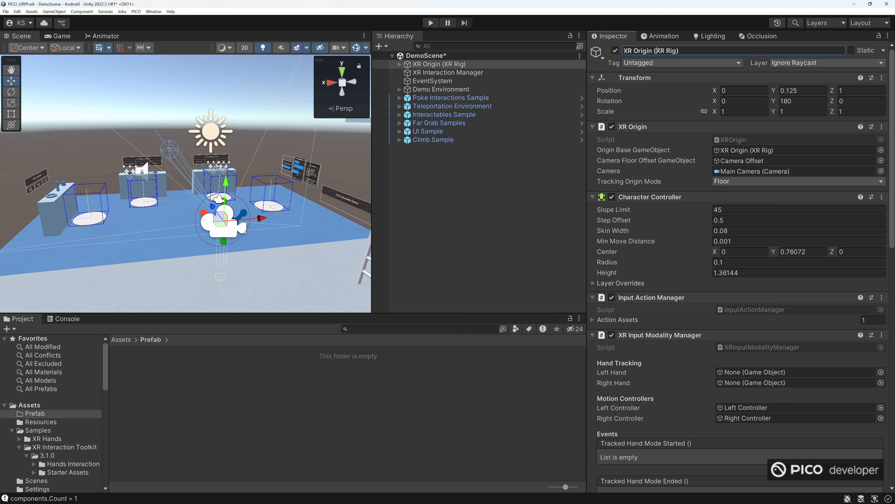
{"action": "type", "text": "PICO"}
{"action": "left_click", "coordinate": [445, 73]}
{"action": "left_click", "coordinate": [443, 64]}
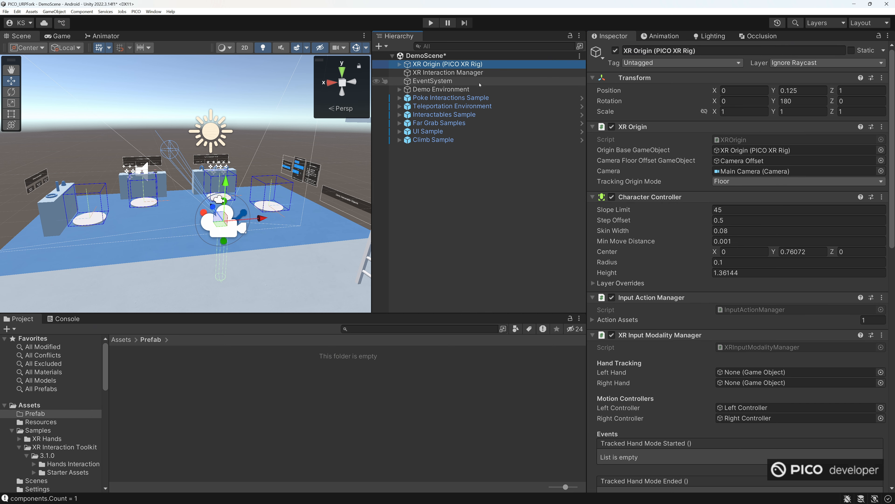
{"action": "left_click_drag", "start_coordinate": [410, 64], "coordinate": [201, 367]}
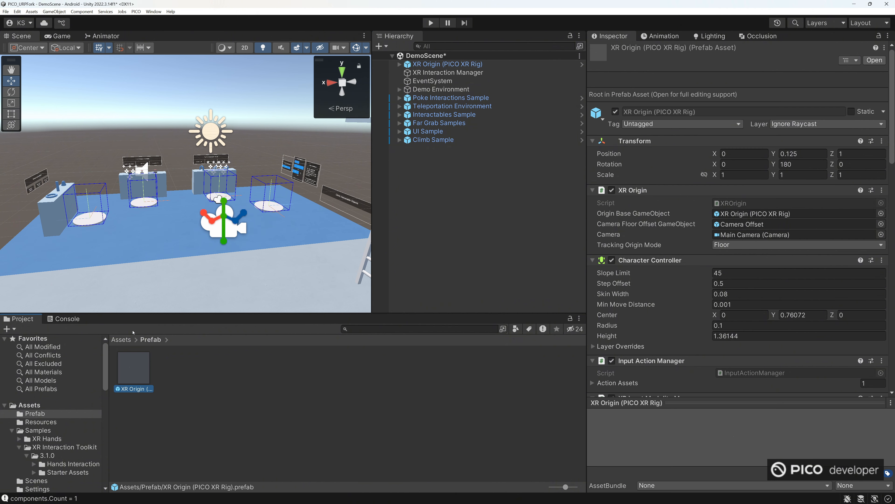
- Save a copy of the scene as PICOSample in the Assets/Scenes folder
{"action": "left_click", "coordinate": [6, 11]}
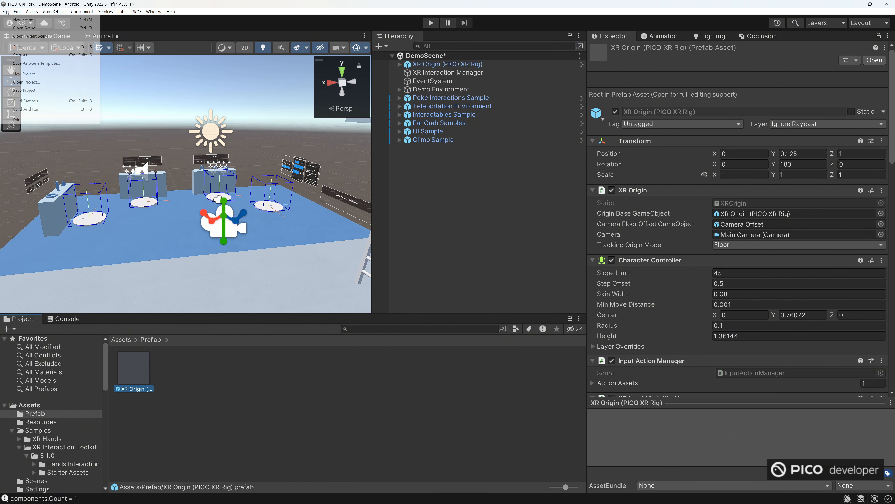
{"action": "left_click", "coordinate": [36, 55]}
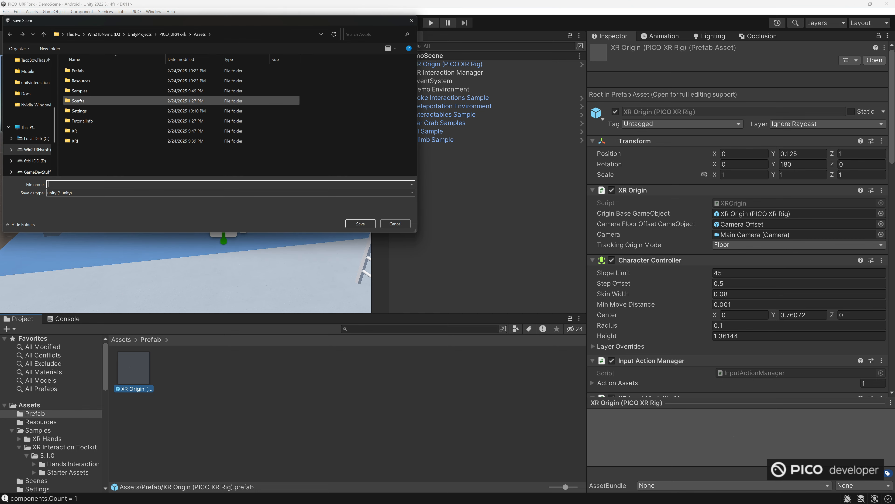
{"action": "double_click", "coordinate": [81, 100]}
{"action": "left_click", "coordinate": [62, 196]}
{"action": "type", "text": "P"}
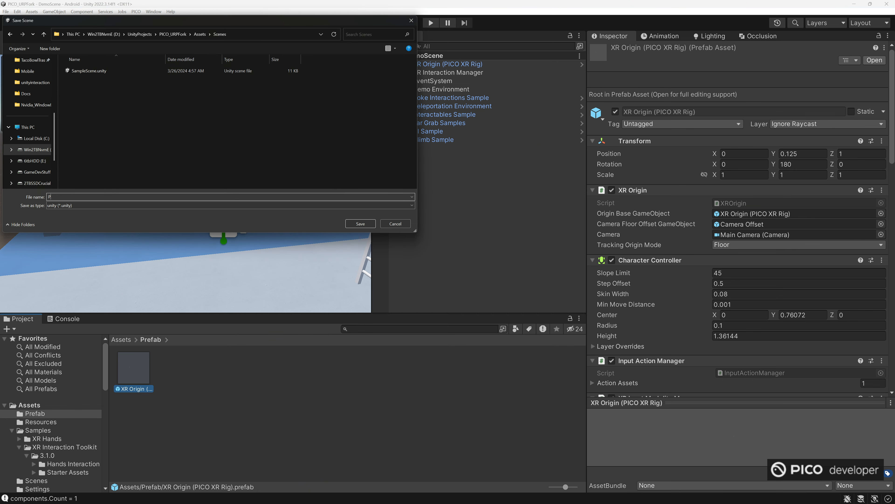
{"action": "type", "text": "ICOSample"}
{"action": "left_click", "coordinate": [373, 225]}
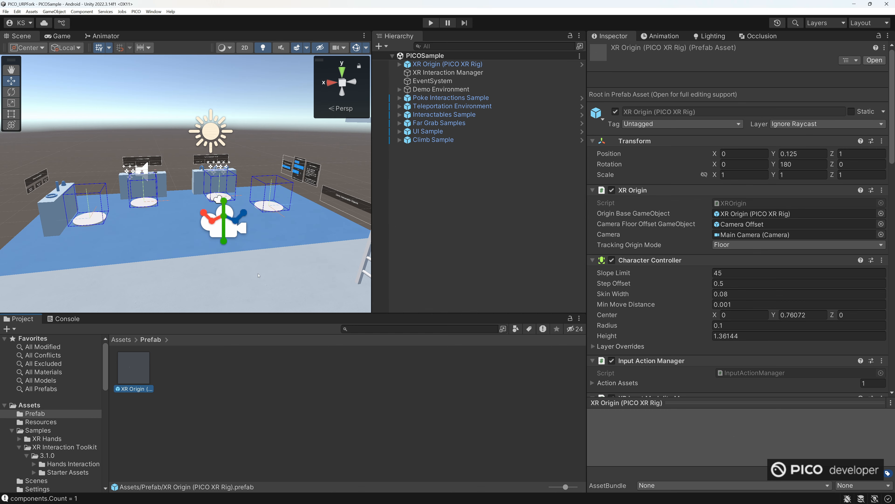
- Save the PICOSample scene and the whole project
{"action": "left_click", "coordinate": [196, 374]}
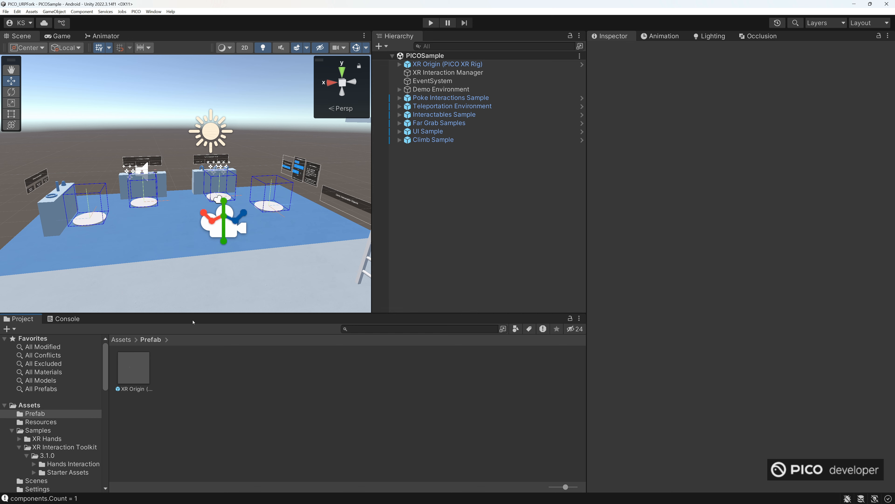
{"action": "left_click", "coordinate": [5, 11]}
{"action": "left_click", "coordinate": [6, 12]}
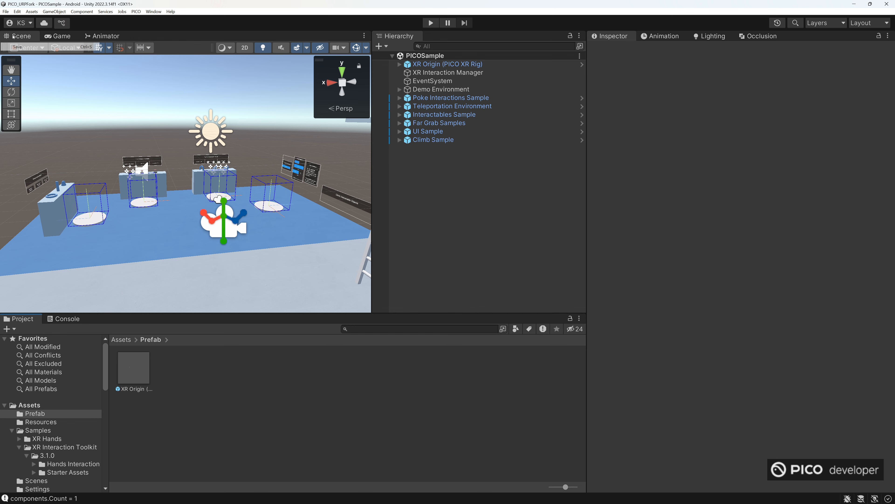
{"action": "left_click", "coordinate": [6, 11]}
{"action": "left_click", "coordinate": [30, 90]}
{"action": "left_click", "coordinate": [5, 11]}
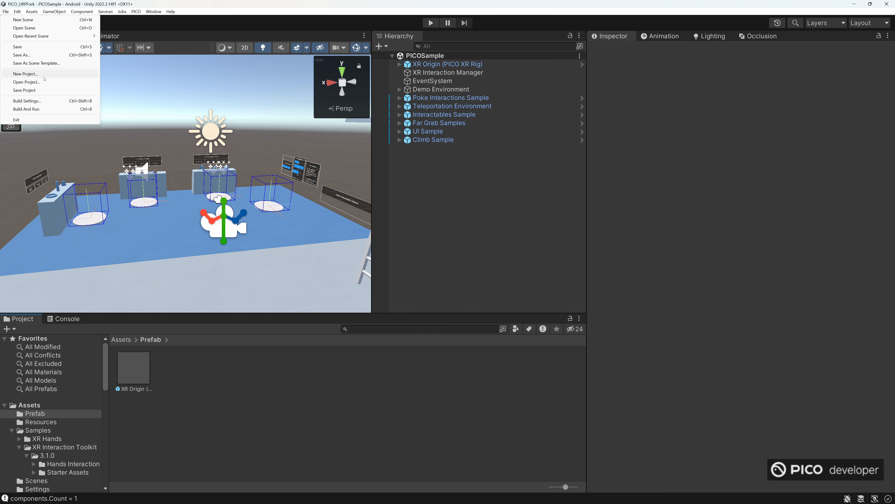
- Add the open PICOSample scene to the build's scene list and remove SampleScene from it
{"action": "left_click", "coordinate": [49, 101]}
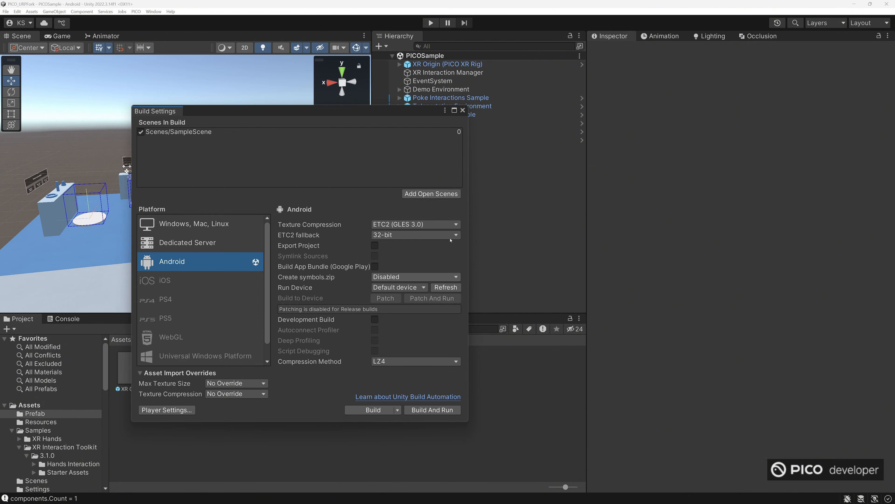
{"action": "left_click", "coordinate": [431, 194]}
{"action": "left_click", "coordinate": [245, 135]}
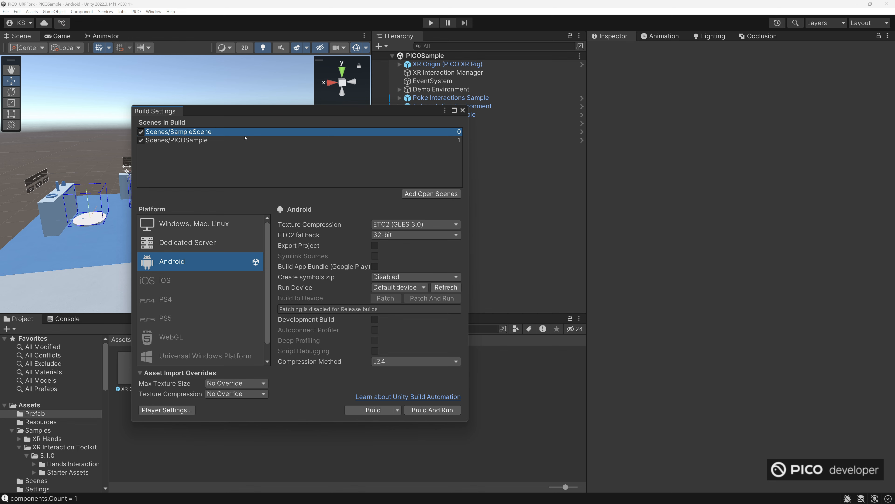
{"action": "key", "text": "Delete"}
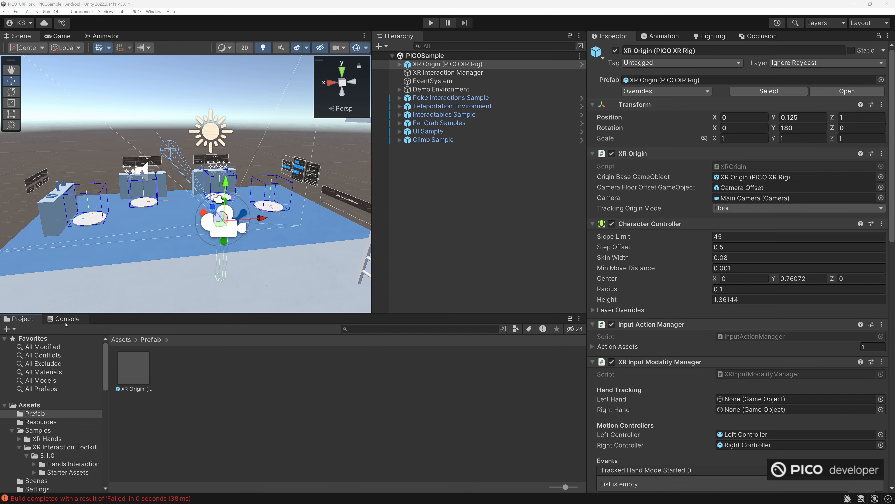
- Examine the failed build's error entries in the console, including the details of the first NullReferenceException
{"action": "left_click", "coordinate": [67, 320]}
{"action": "left_click", "coordinate": [169, 364]}
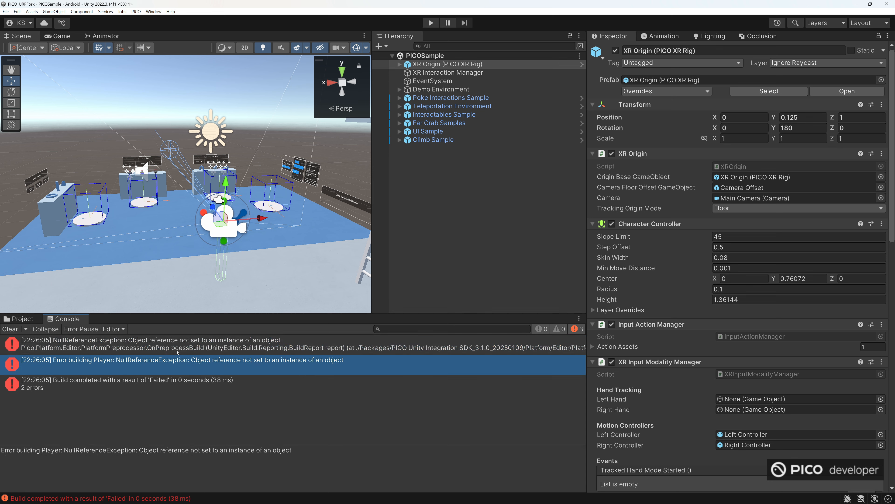
{"action": "left_click", "coordinate": [177, 351]}
- Set the App ID to the placeholder temp in the PICO Platform Settings and close that window
{"action": "left_click", "coordinate": [137, 12]}
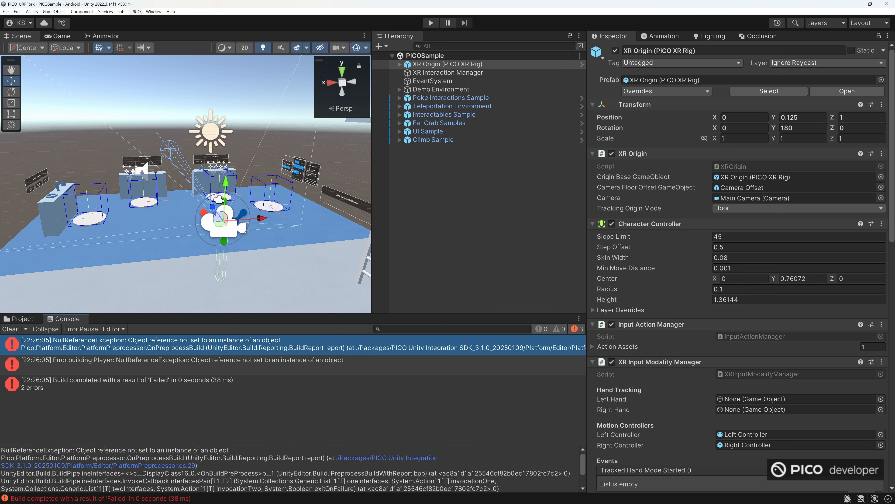
{"action": "mouse_move", "coordinate": [145, 20]}
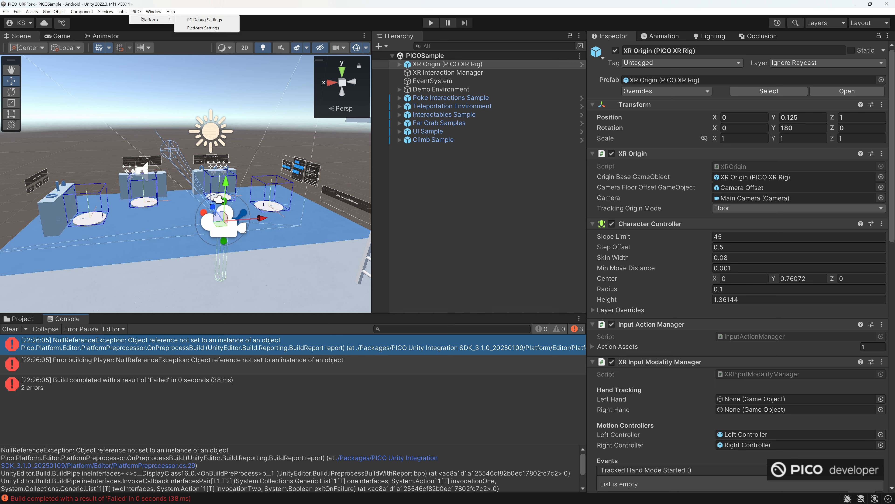
{"action": "left_click", "coordinate": [193, 28]}
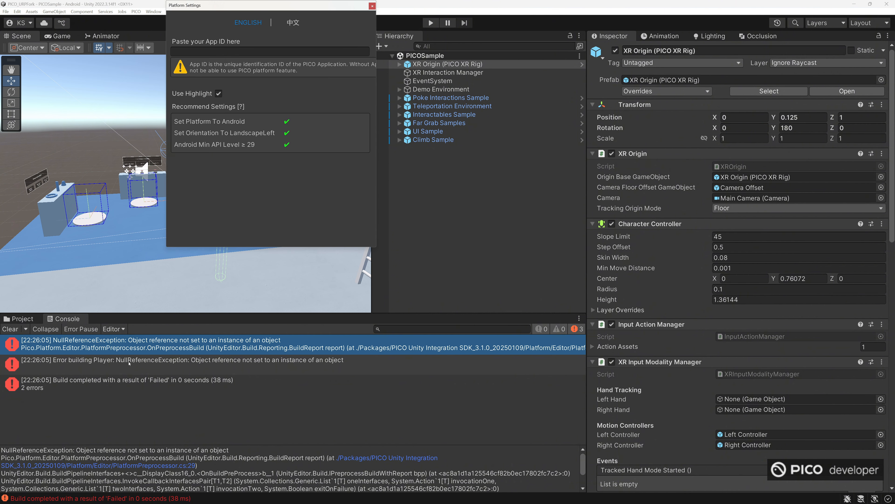
{"action": "left_click", "coordinate": [218, 51]}
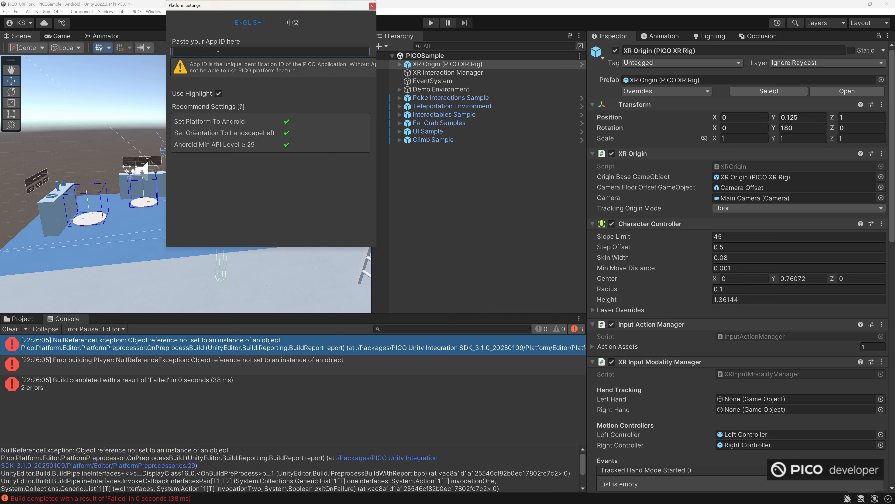
{"action": "type", "text": "temp"}
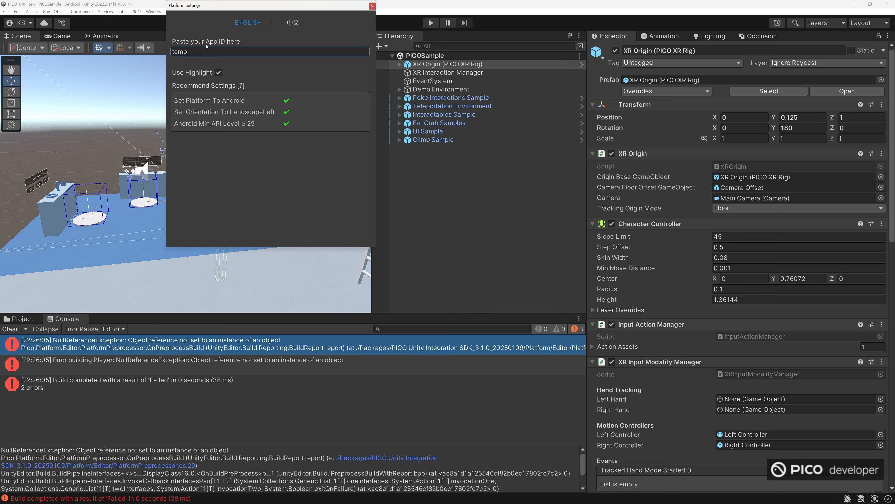
{"action": "left_click", "coordinate": [372, 6]}
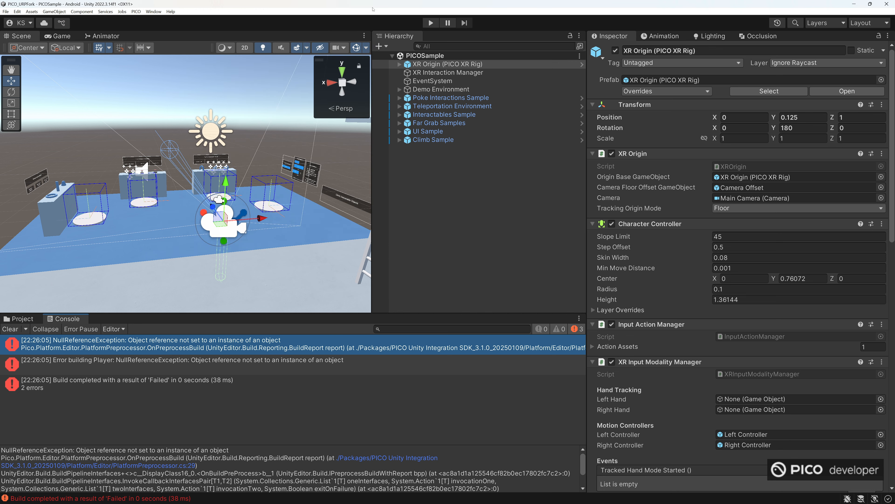
- Clear the console's error entries and reopen the Build Settings for the Android build
{"action": "left_click", "coordinate": [10, 329]}
{"action": "left_click", "coordinate": [5, 11]}
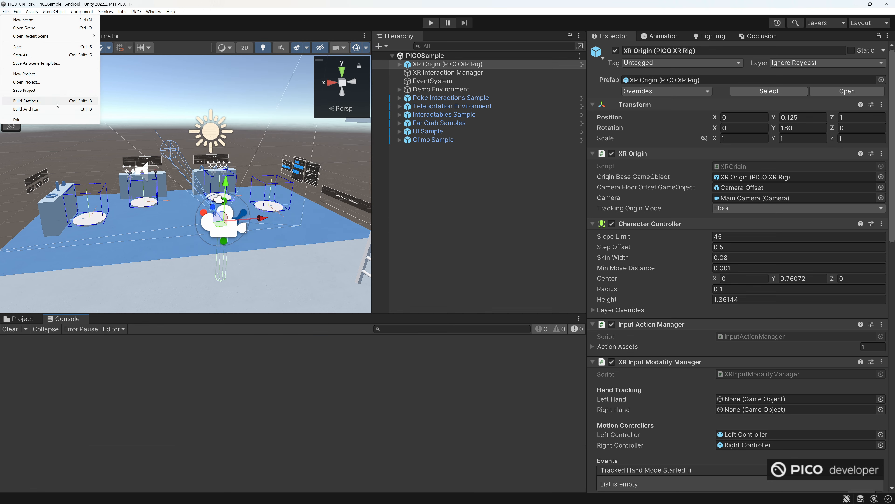
{"action": "left_click", "coordinate": [85, 110]}
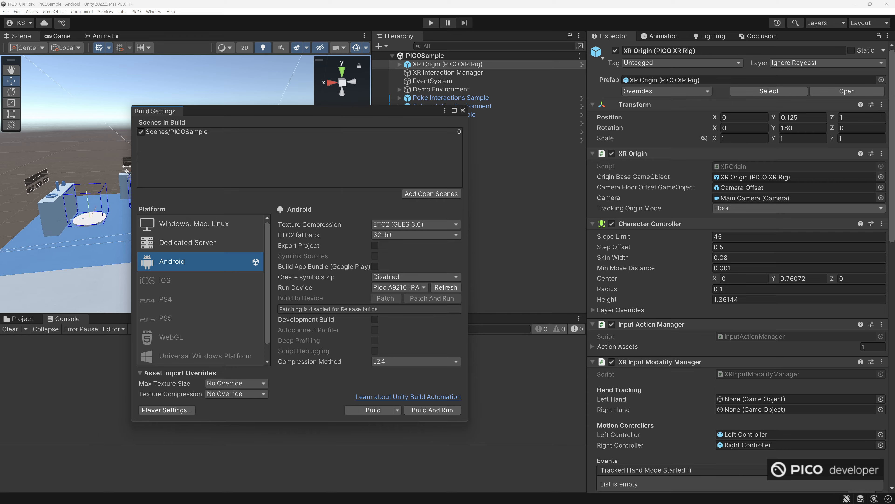